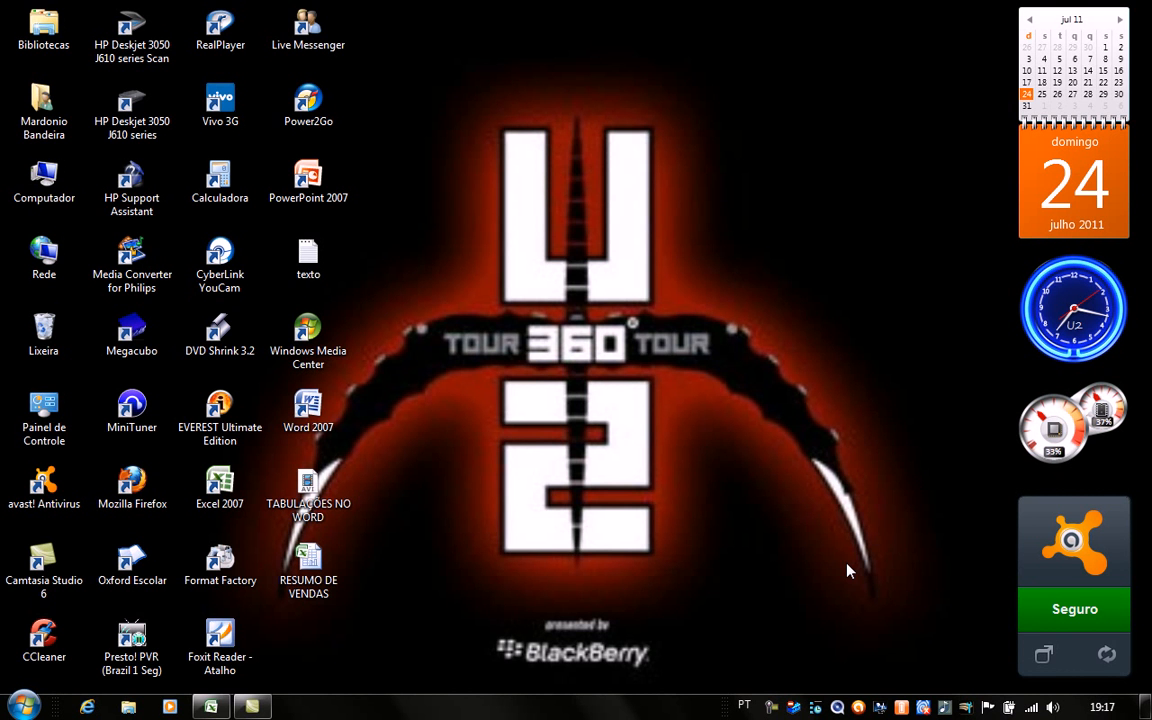
Switch to the RESUMO DE VENDAS workbook in Excel.
{"action": "left_click", "coordinate": [211, 708]}
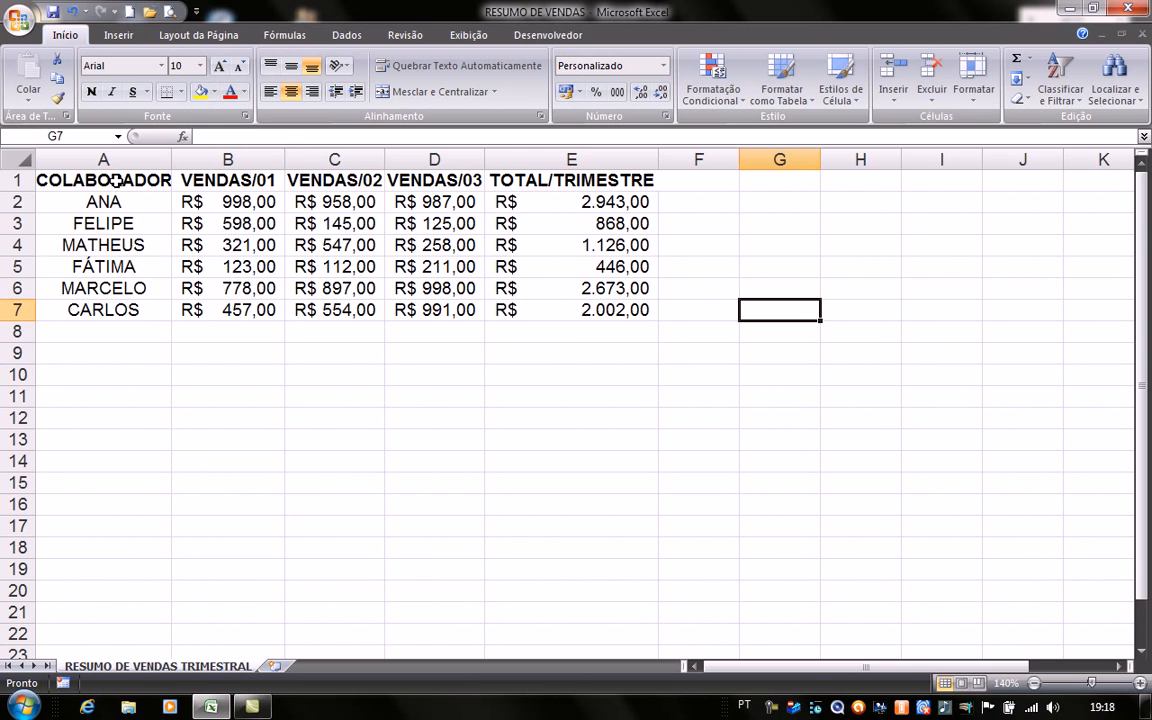
{"action": "left_click_drag", "start_coordinate": [115, 181], "coordinate": [212, 306]}
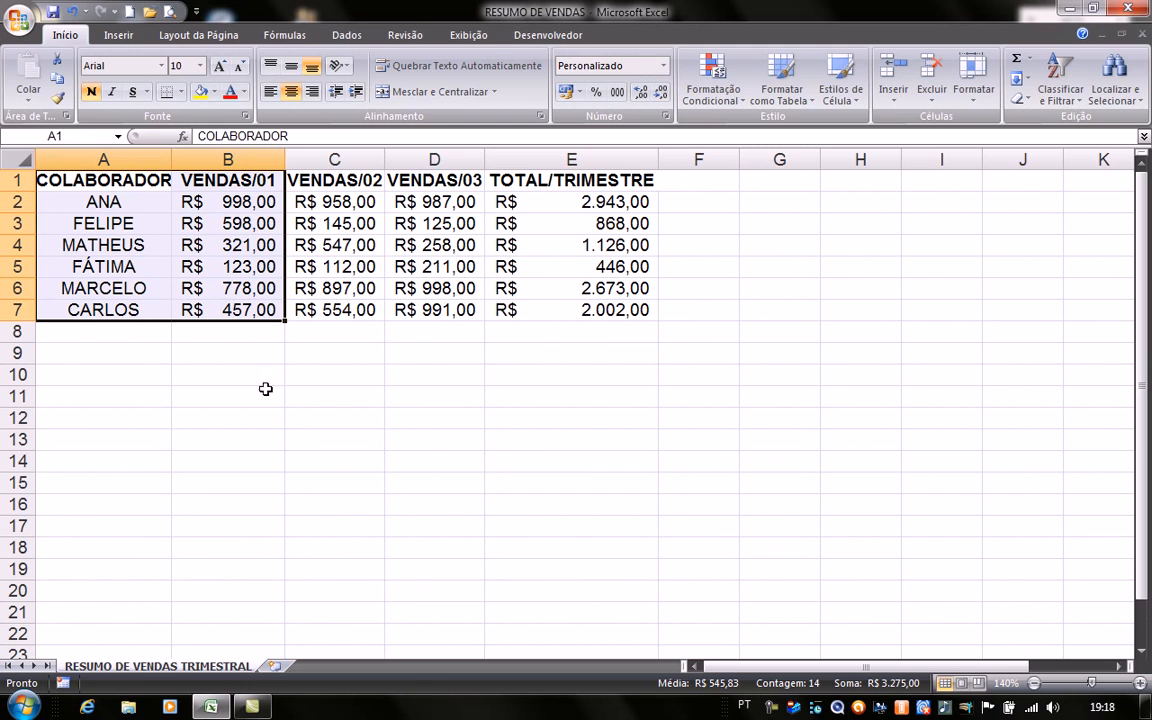
{"action": "left_click", "coordinate": [291, 483]}
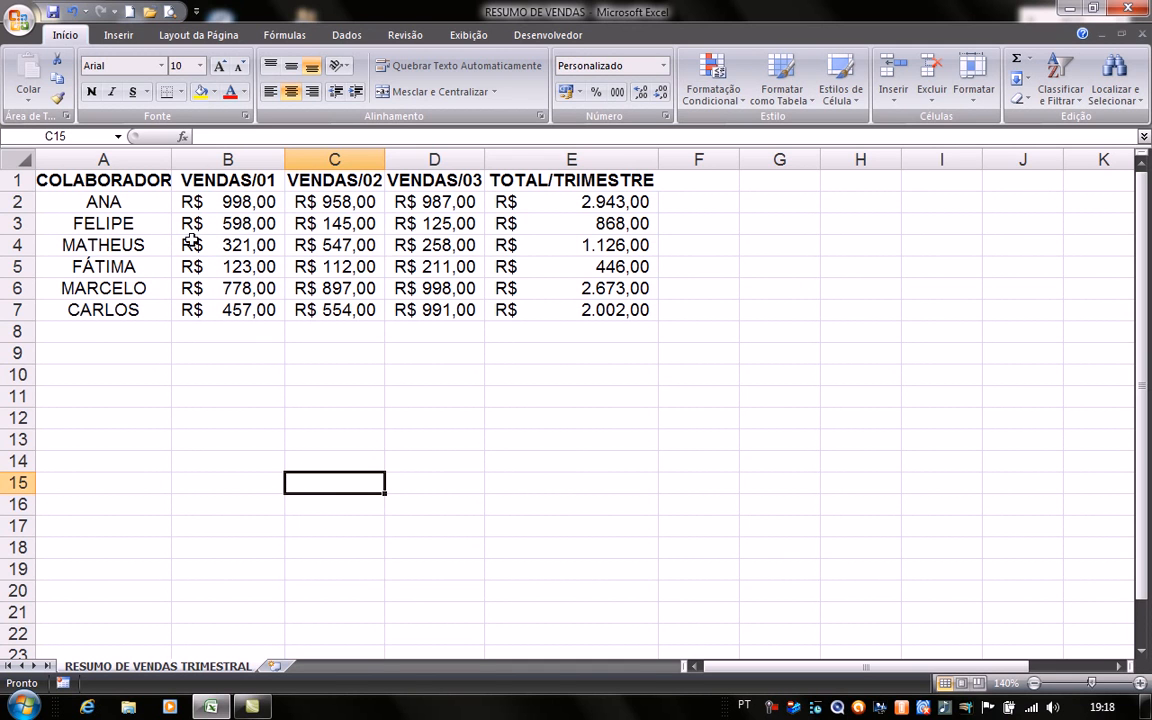
{"action": "left_click", "coordinate": [130, 180]}
{"action": "left_click_drag", "start_coordinate": [130, 180], "coordinate": [108, 310]}
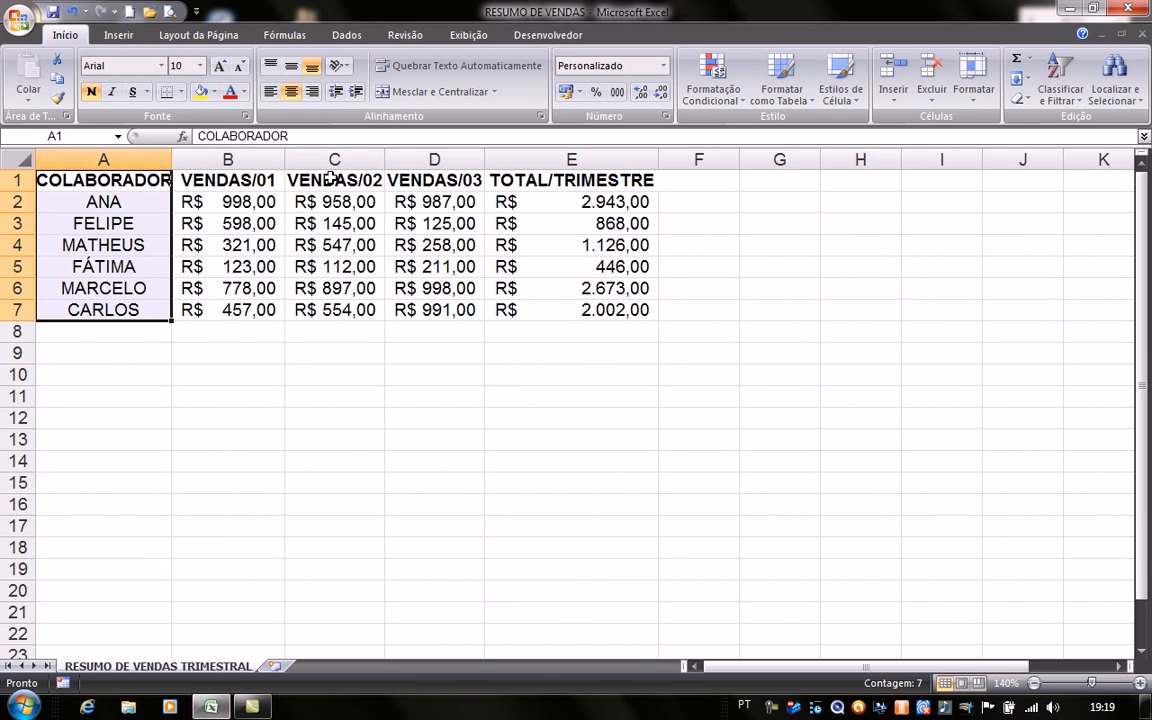
{"action": "left_click_drag", "start_coordinate": [327, 177], "coordinate": [312, 311]}
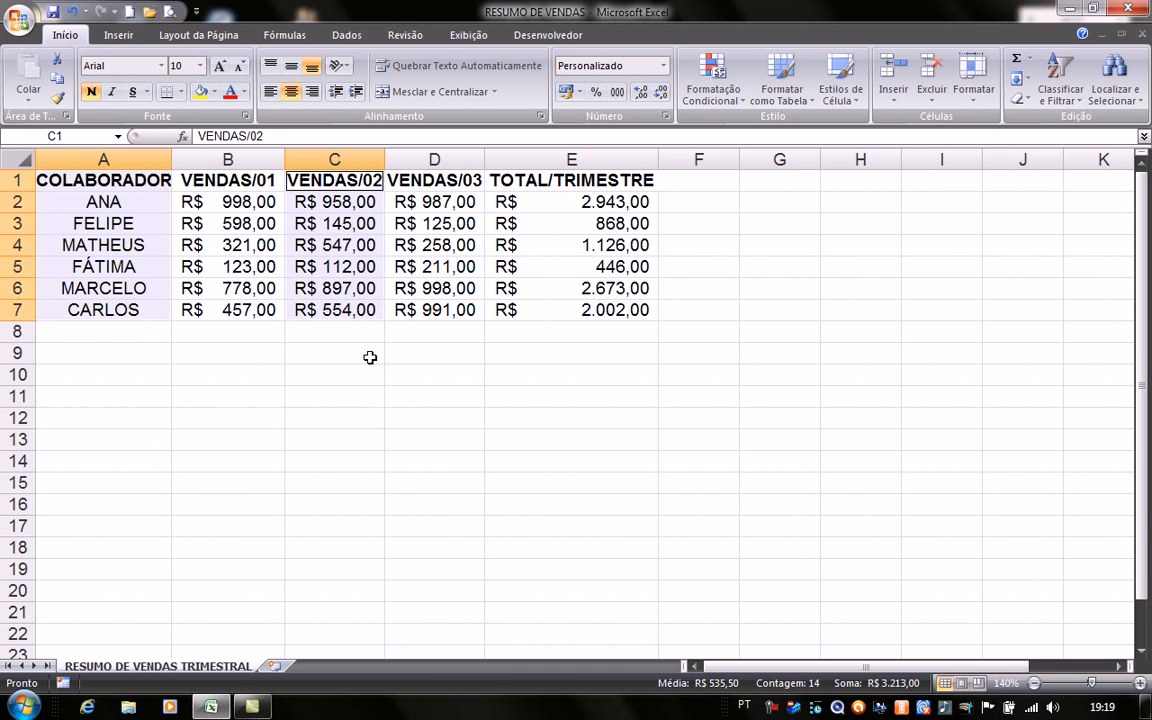
{"action": "left_click", "coordinate": [370, 357]}
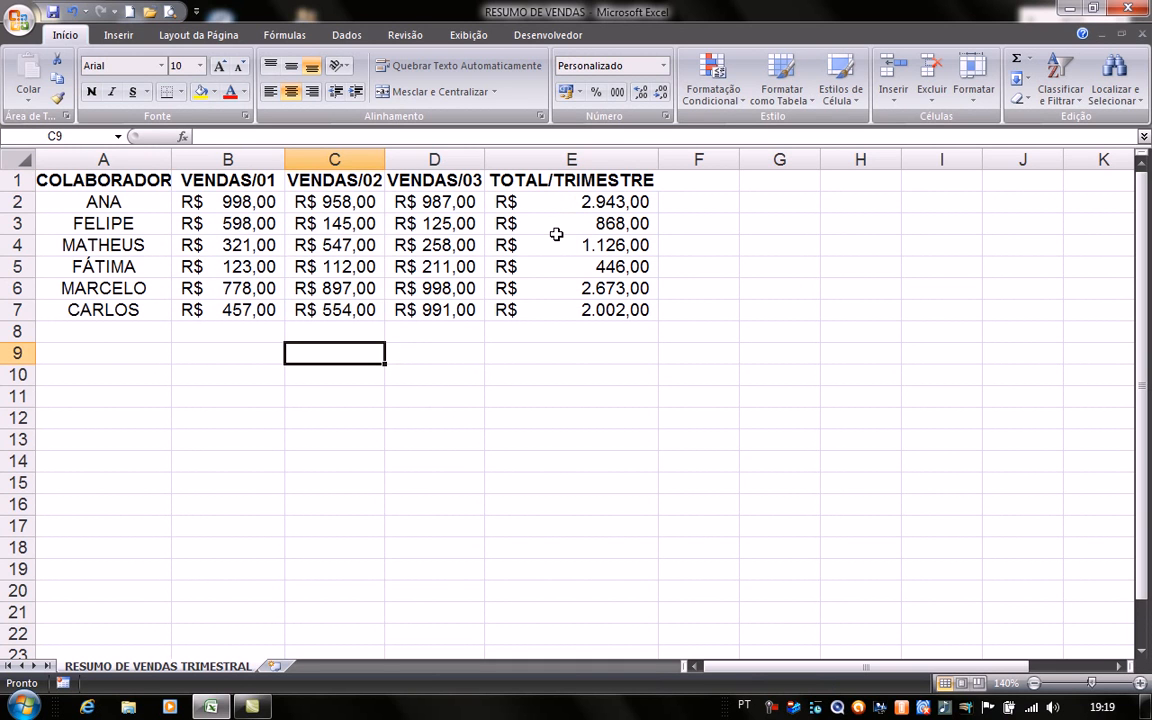
Insert a basic 3D pie chart from the COLABORADOR and TOTAL/TRIMESTRE columns, A1:A7 and E1:E7.
{"action": "left_click_drag", "start_coordinate": [102, 168], "coordinate": [85, 309]}
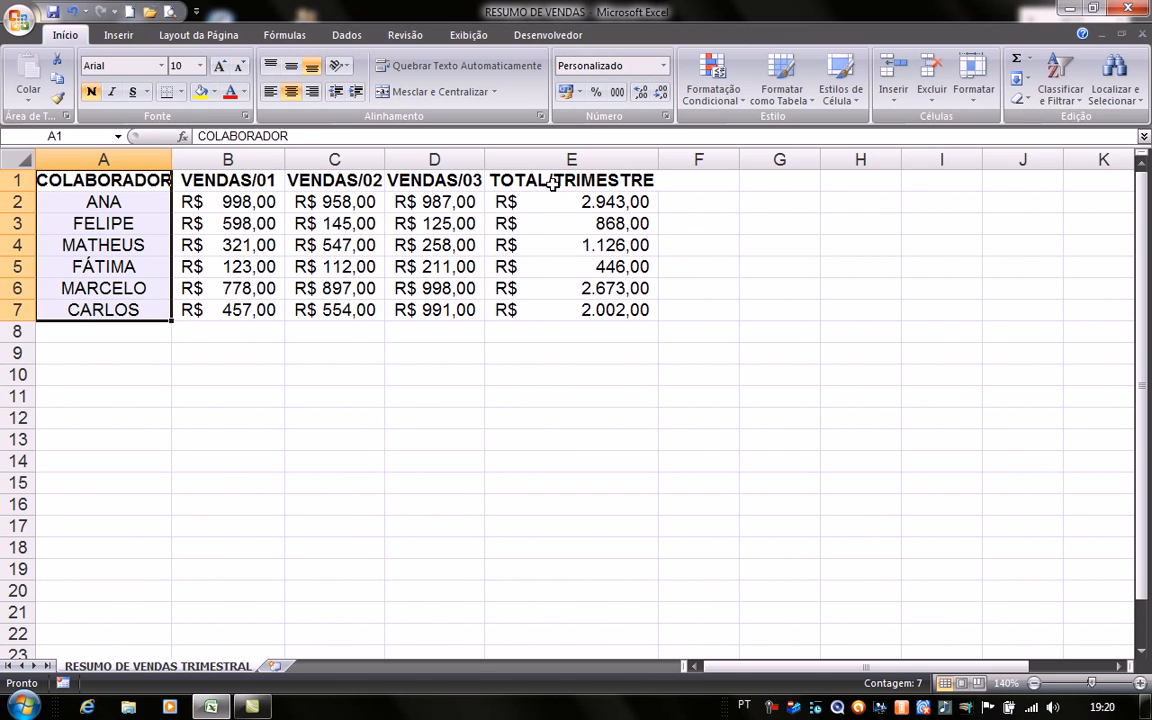
{"action": "left_click_drag", "start_coordinate": [549, 179], "coordinate": [535, 312]}
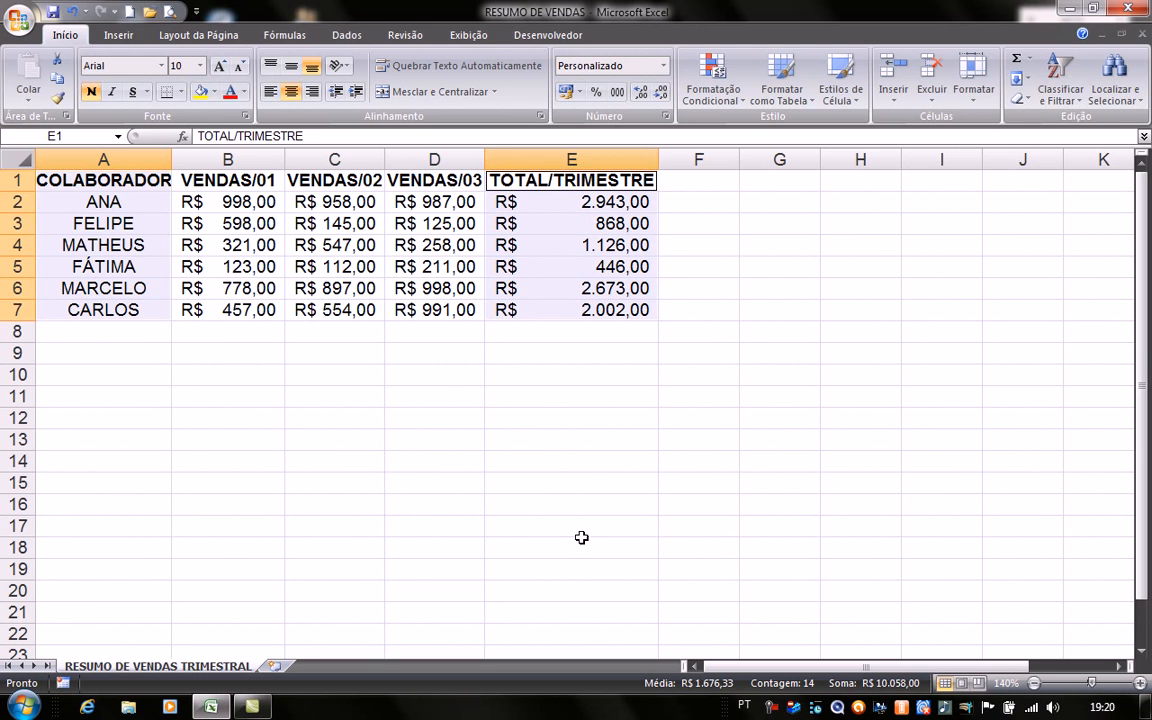
{"action": "left_click", "coordinate": [121, 40]}
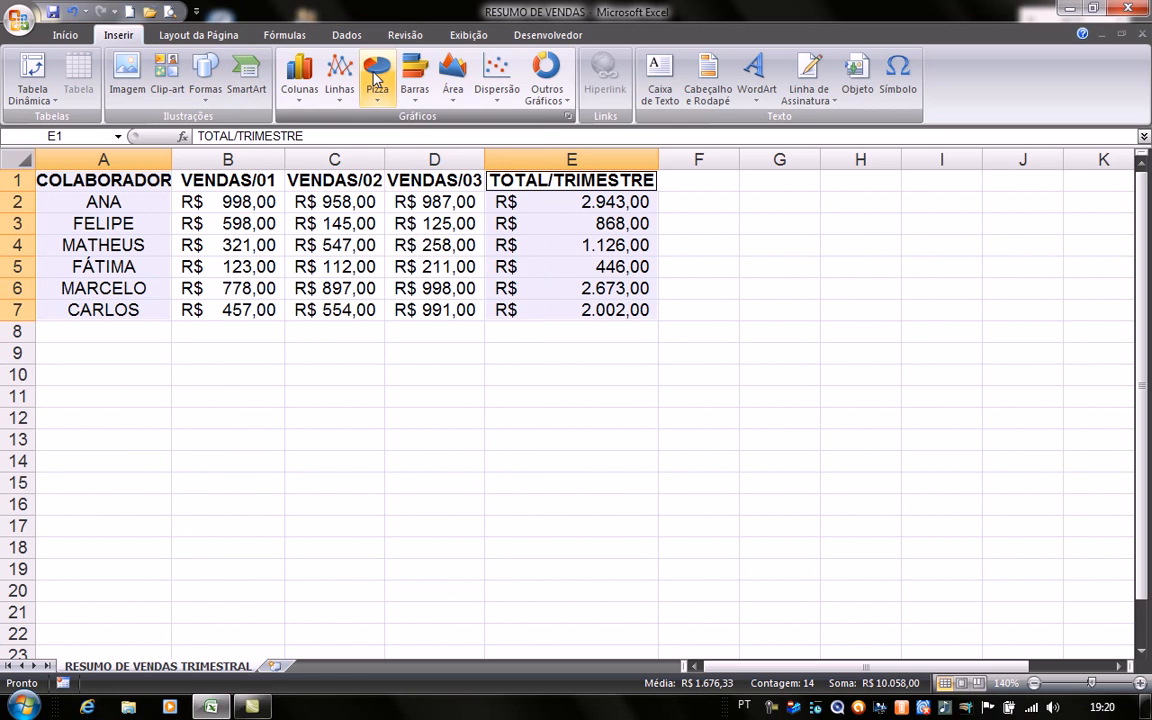
{"action": "left_click", "coordinate": [377, 80]}
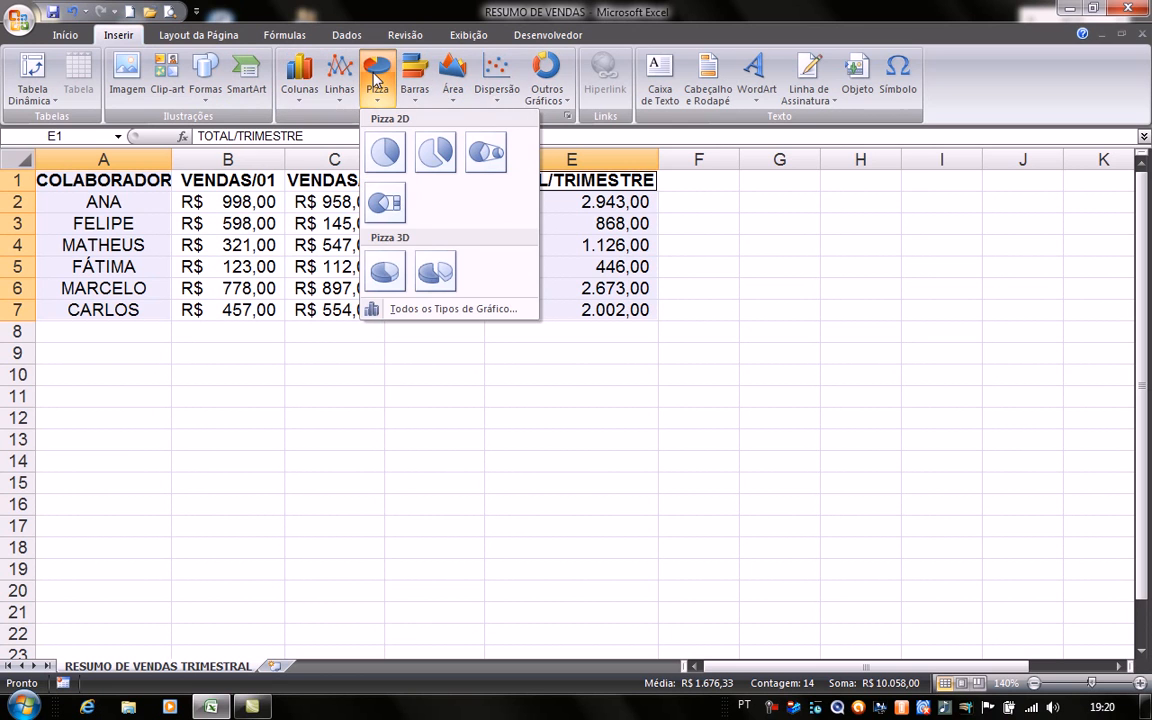
{"action": "left_click", "coordinate": [385, 272]}
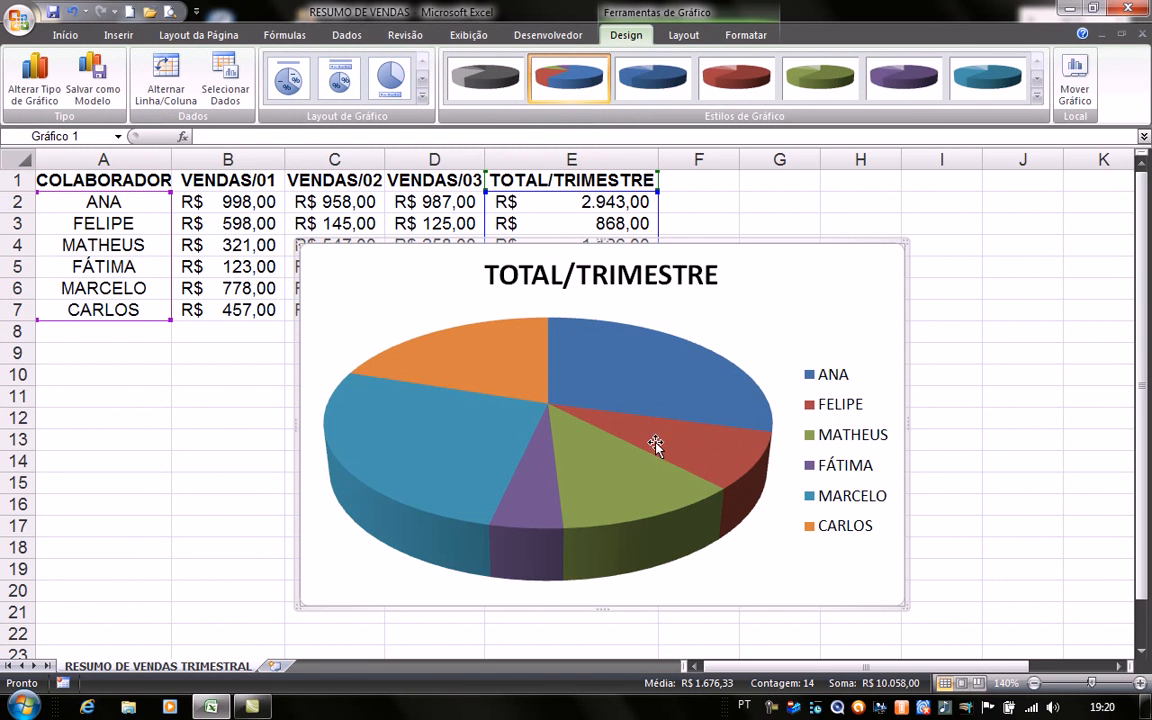
{"action": "mouse_move", "coordinate": [739, 441]}
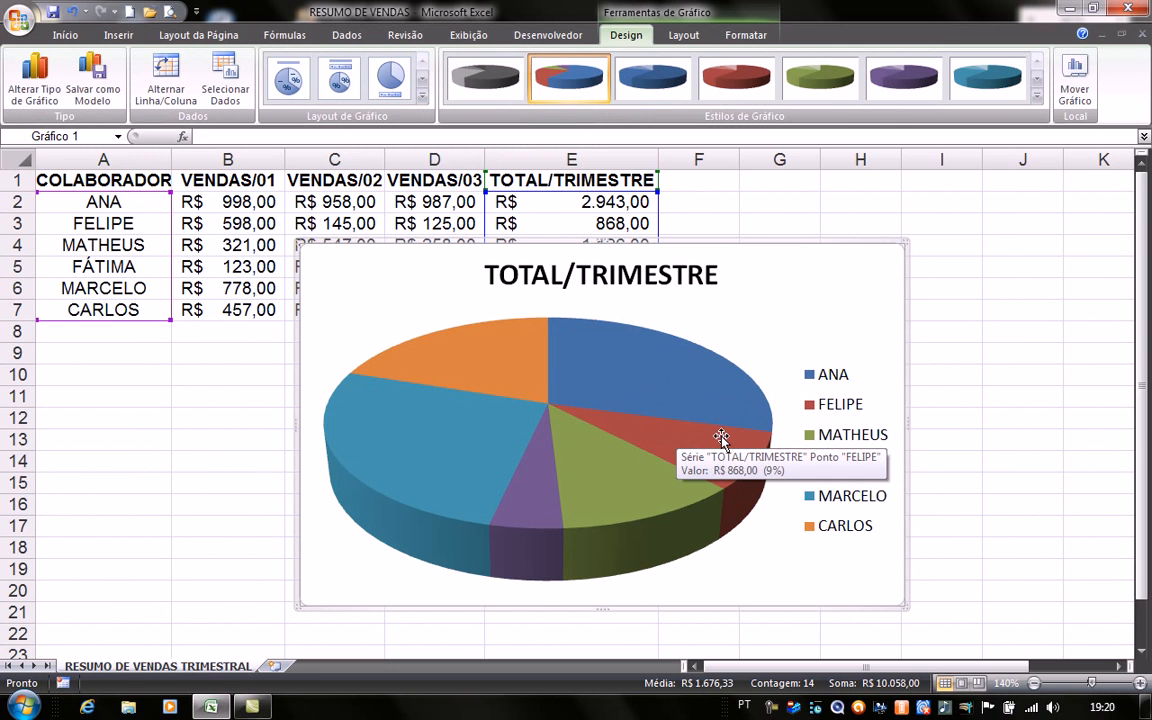
{"action": "mouse_move", "coordinate": [728, 419]}
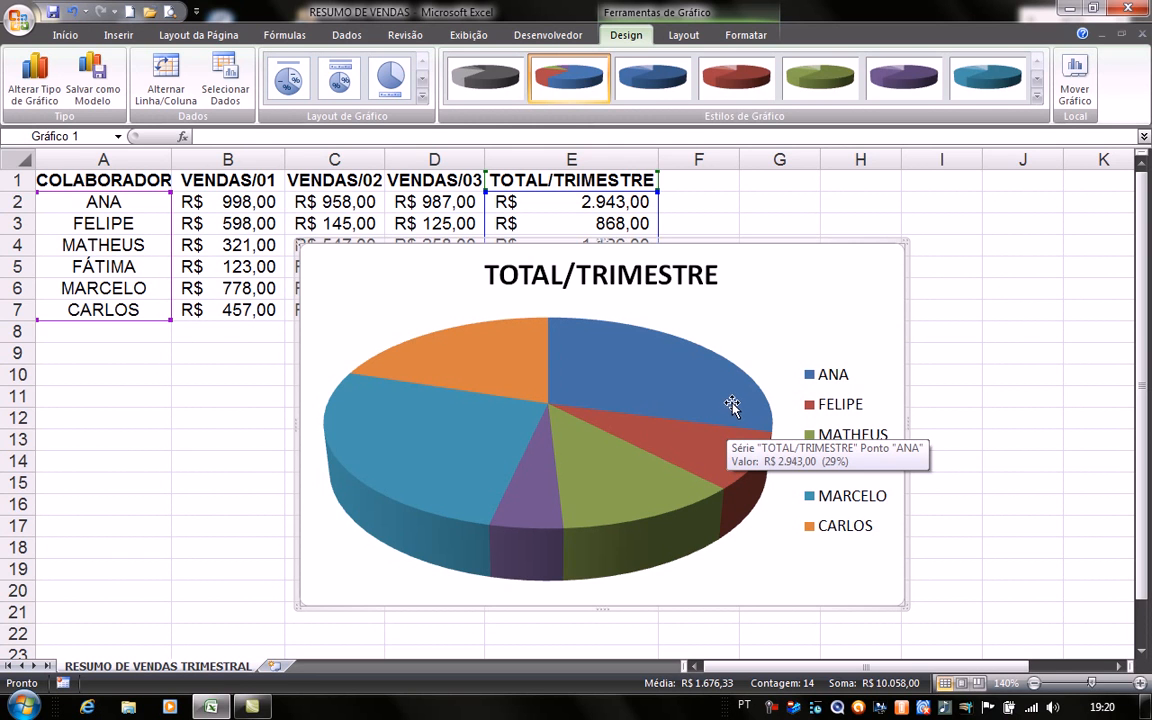
Move the pie chart to a new sheet named GRÁFICO DE VENDAS.
{"action": "left_click", "coordinate": [1072, 78]}
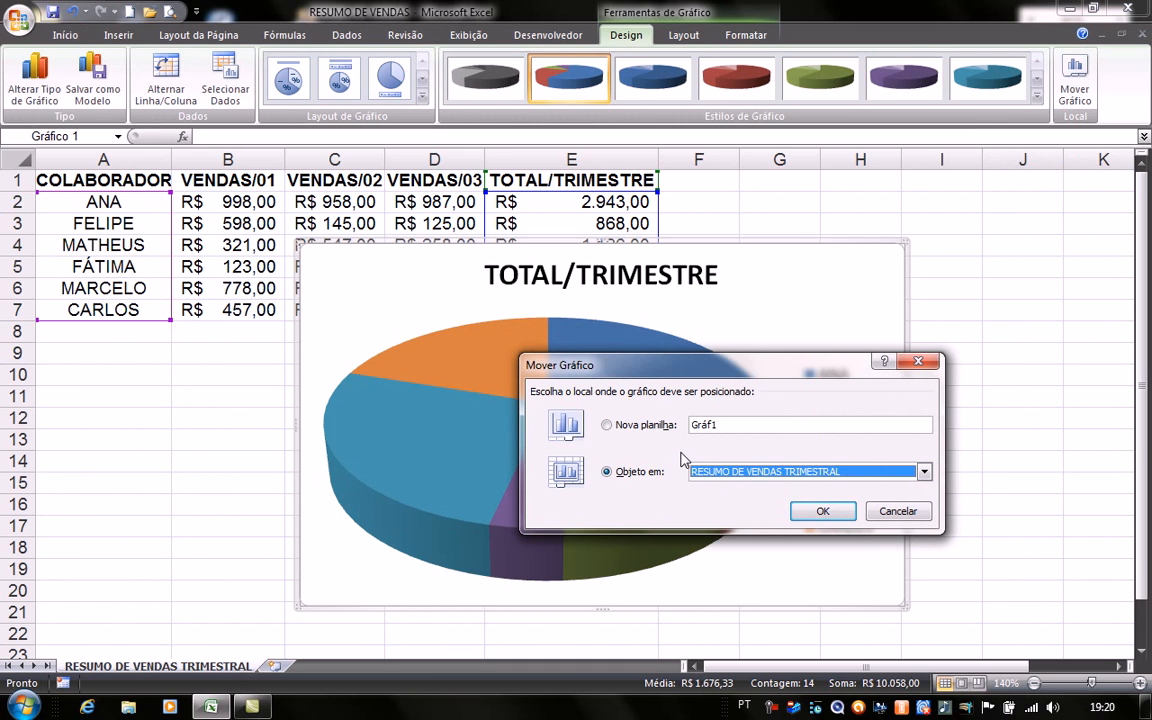
{"action": "left_click", "coordinate": [622, 428]}
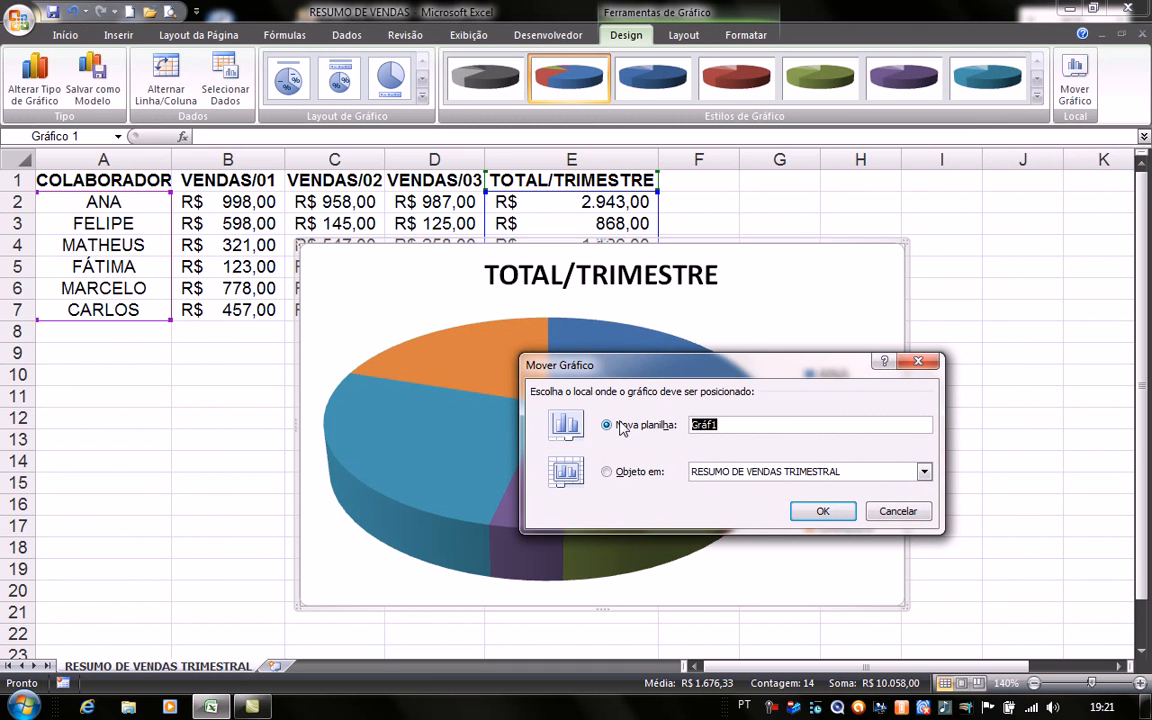
{"action": "left_click", "coordinate": [630, 478]}
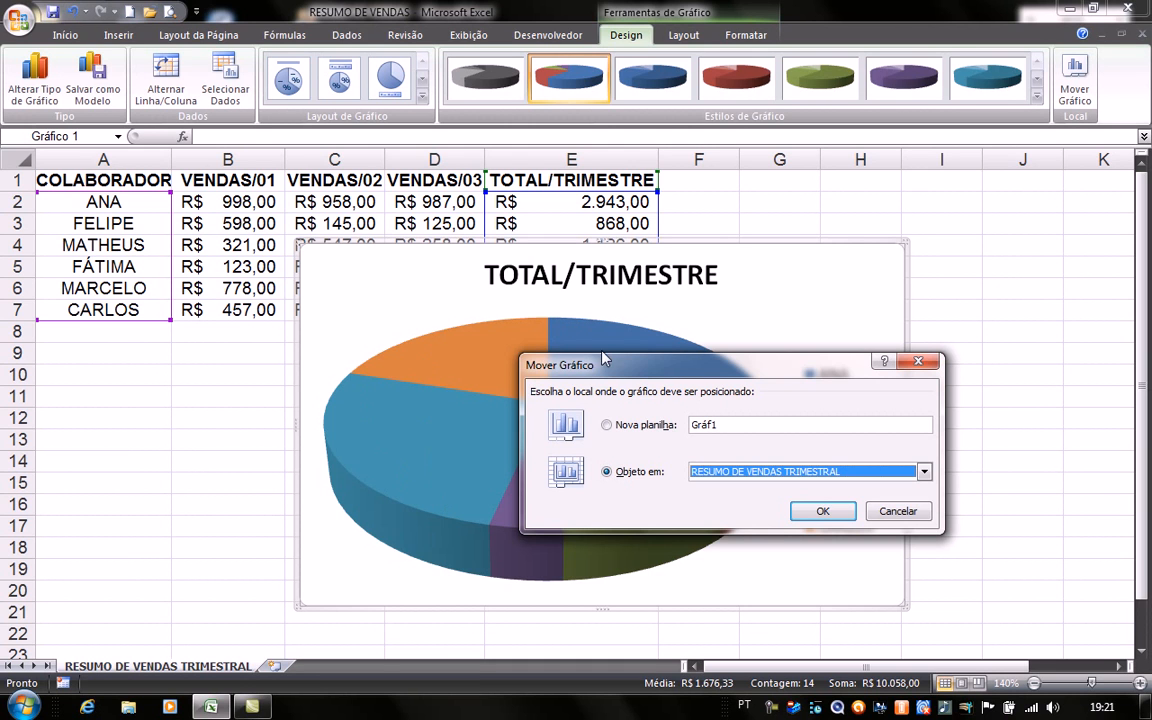
{"action": "left_click", "coordinate": [611, 426]}
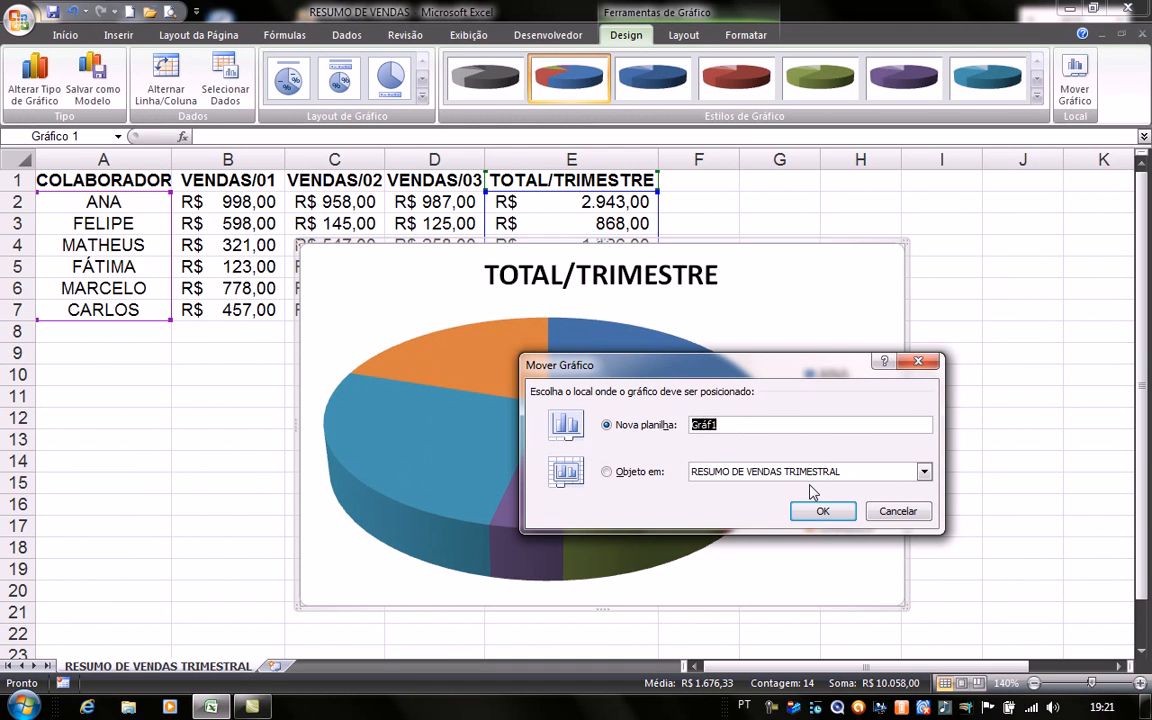
{"action": "type", "text": "GRÁFICO DE VENDAS"}
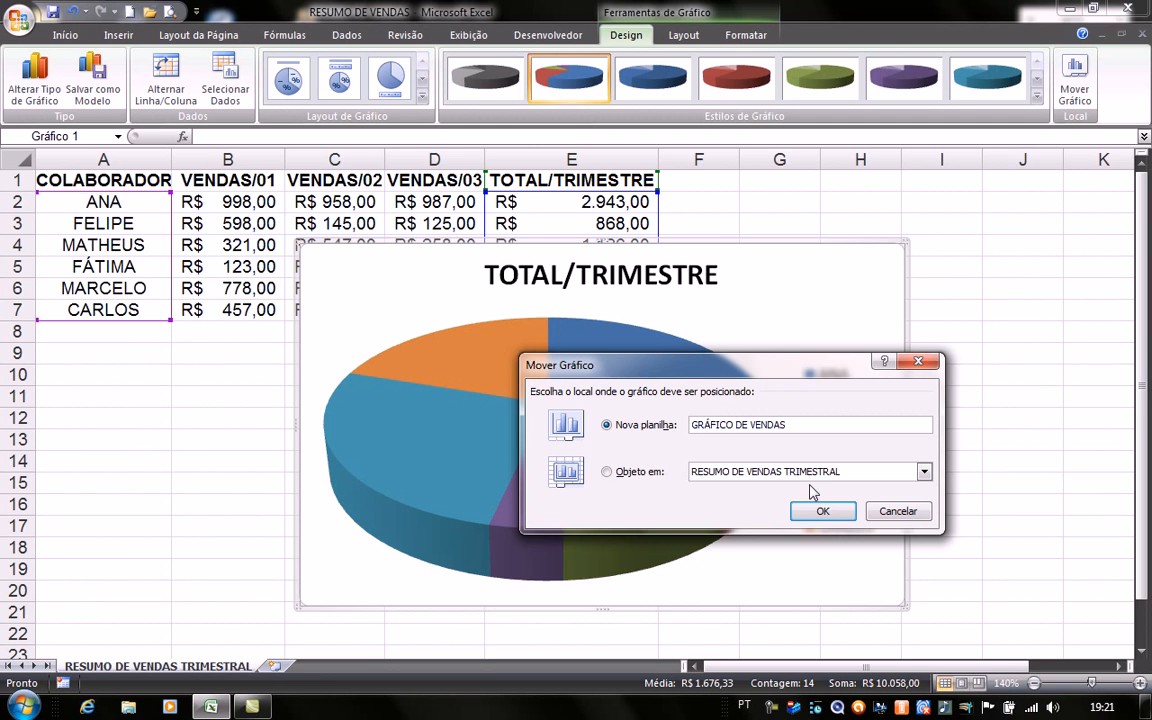
{"action": "left_click", "coordinate": [821, 511]}
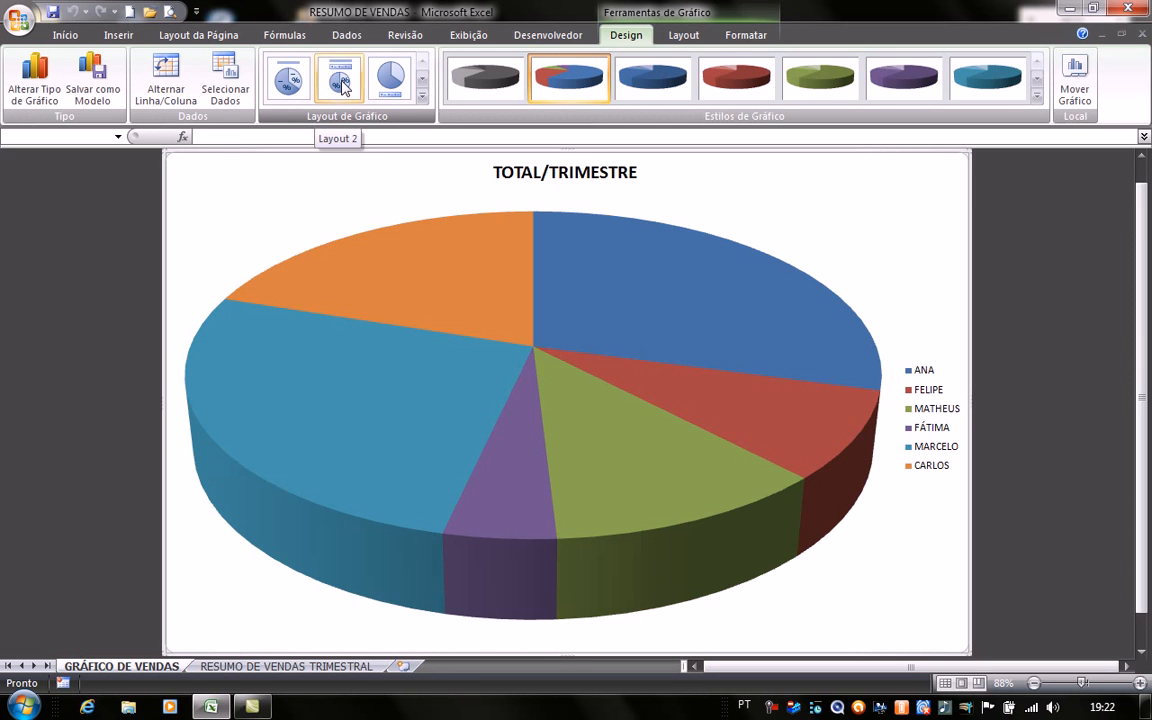
Give the pie chart the layout with names and percentages on the slices, and the multicoloured style with a black background.
{"action": "left_click", "coordinate": [422, 100]}
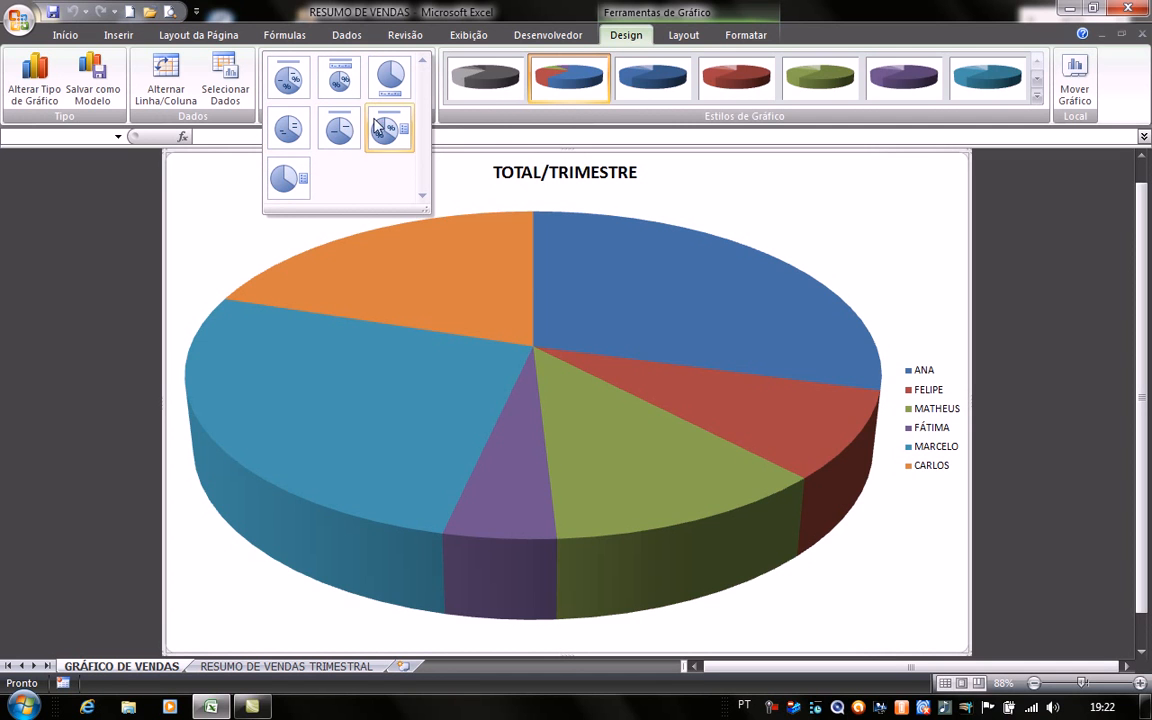
{"action": "left_click", "coordinate": [287, 82]}
{"action": "mouse_move", "coordinate": [712, 538]}
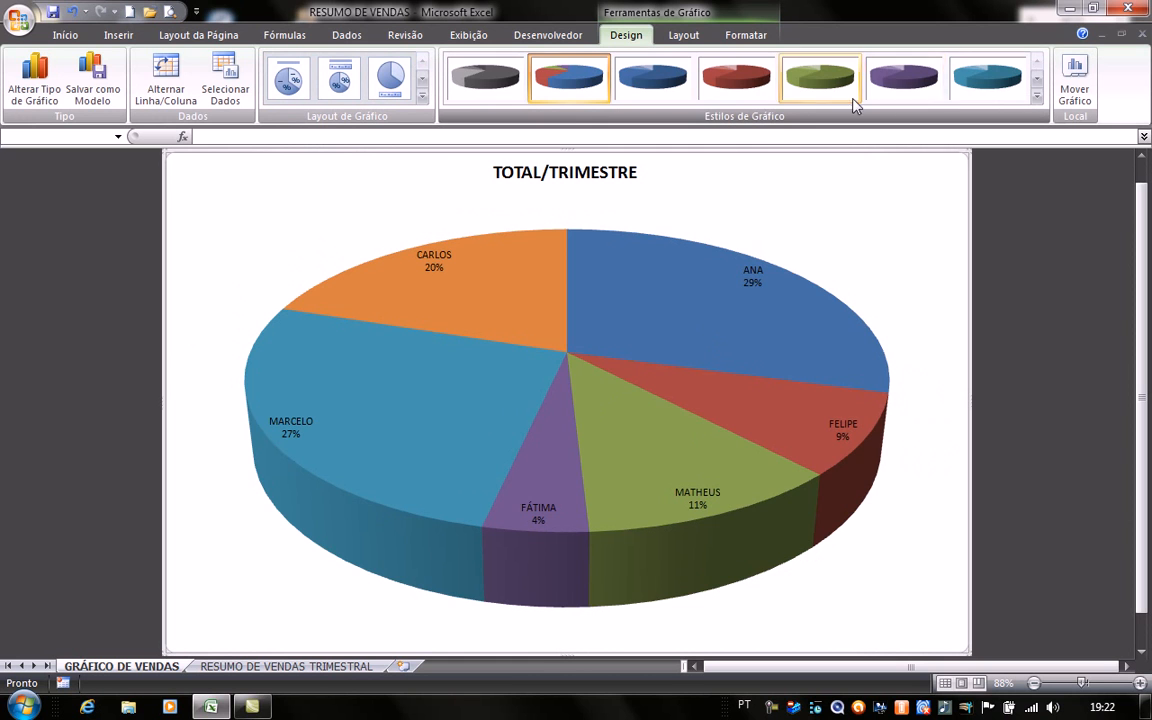
{"action": "left_click", "coordinate": [1037, 99]}
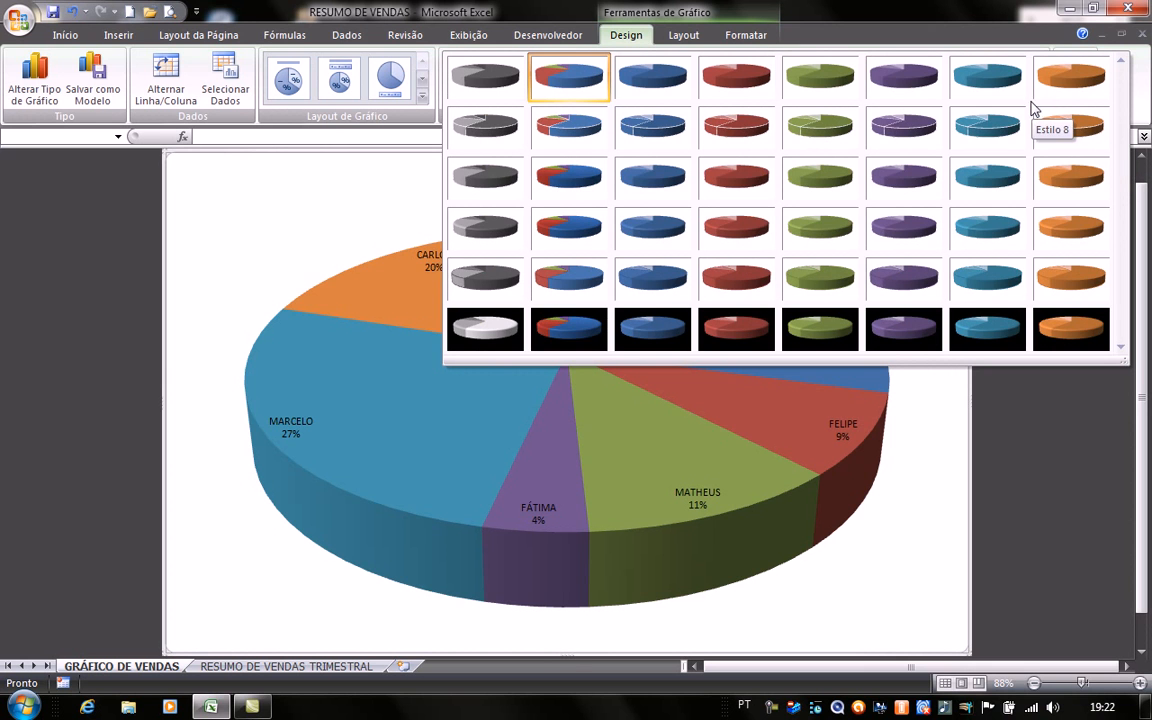
{"action": "left_click", "coordinate": [582, 337]}
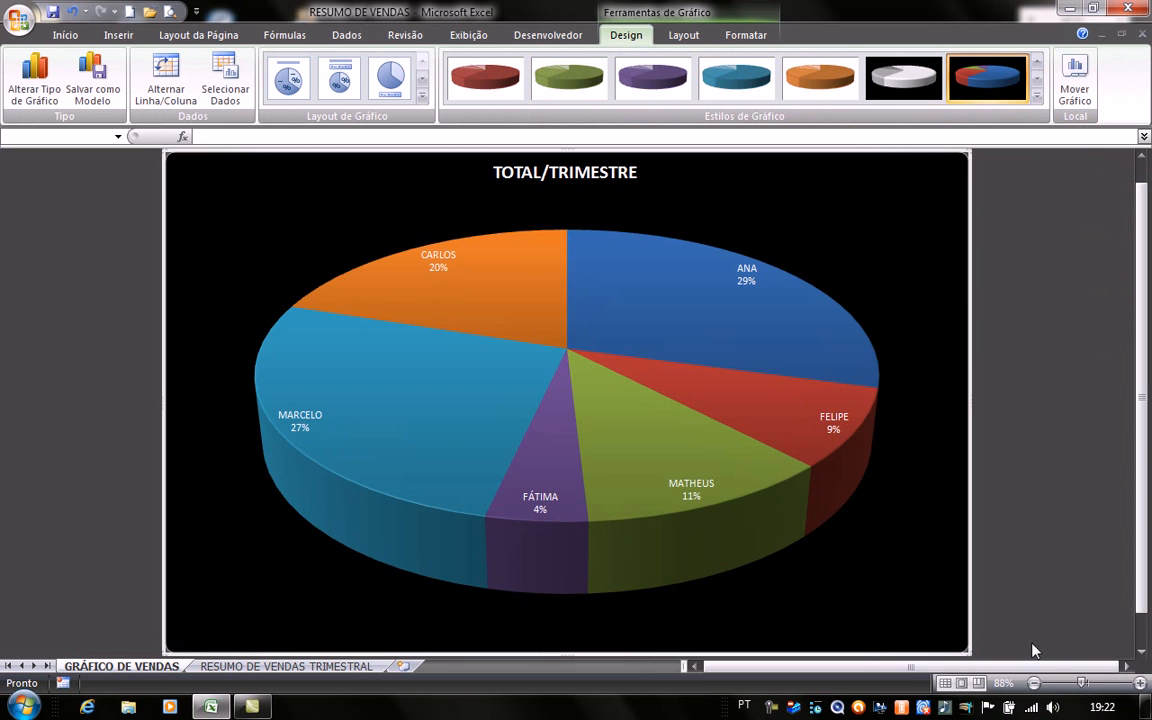
Make all the pie chart's data labels bold and enlarge their font to size 16.
{"action": "left_click", "coordinate": [750, 272]}
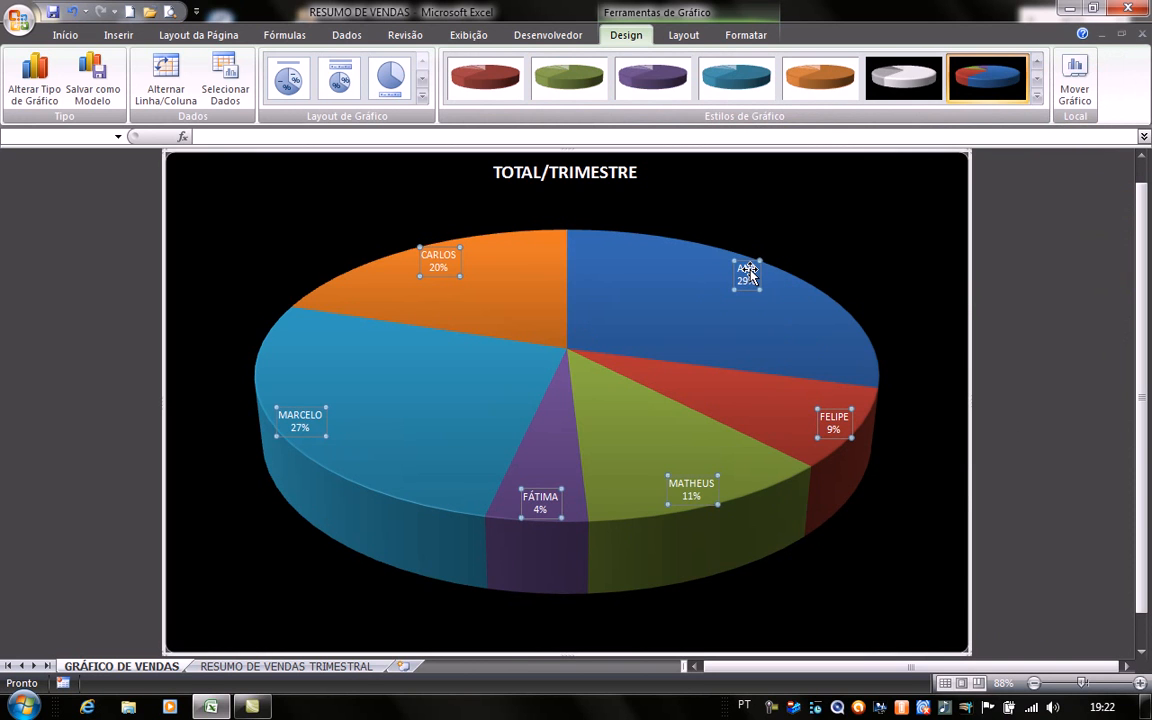
{"action": "left_click", "coordinate": [63, 35]}
{"action": "left_click", "coordinate": [89, 93]}
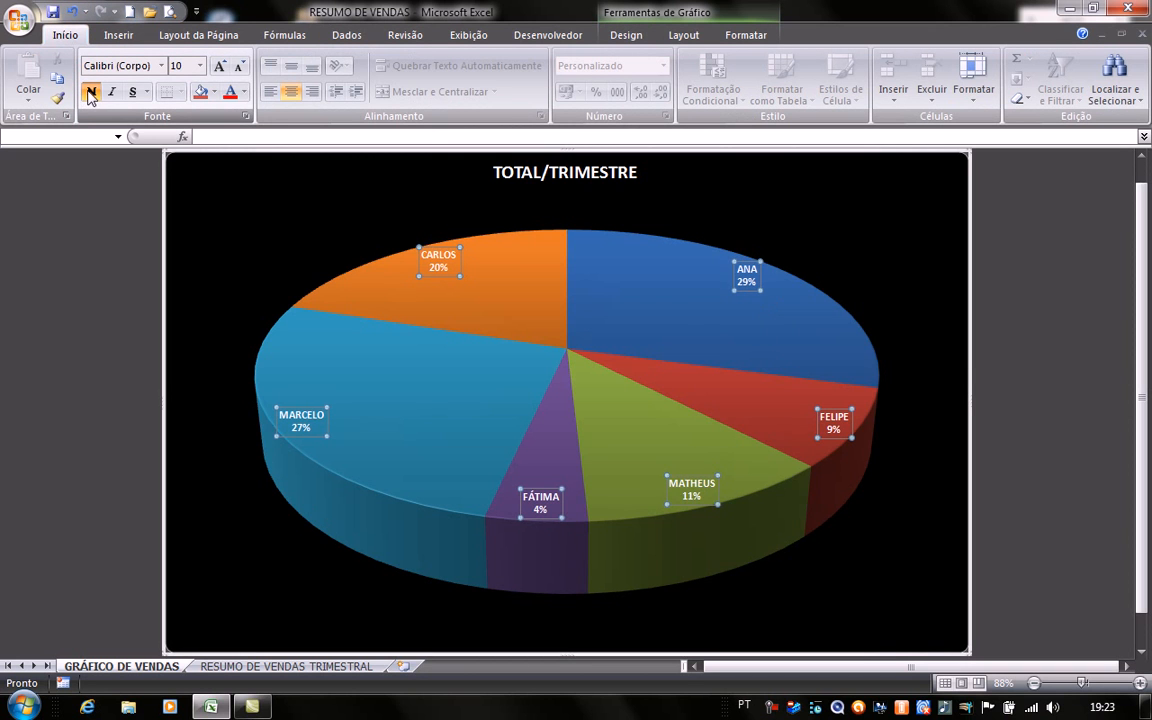
{"action": "left_click", "coordinate": [219, 67]}
{"action": "left_click", "coordinate": [219, 67]}
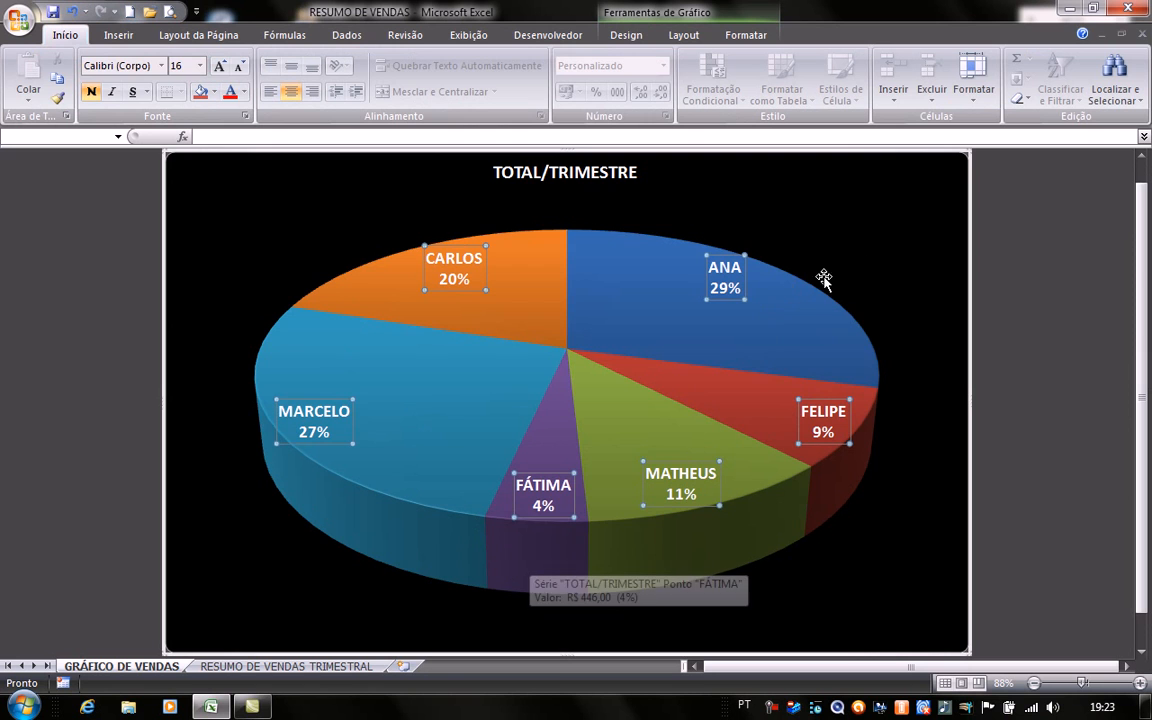
{"action": "left_click", "coordinate": [893, 268]}
{"action": "left_click", "coordinate": [921, 372]}
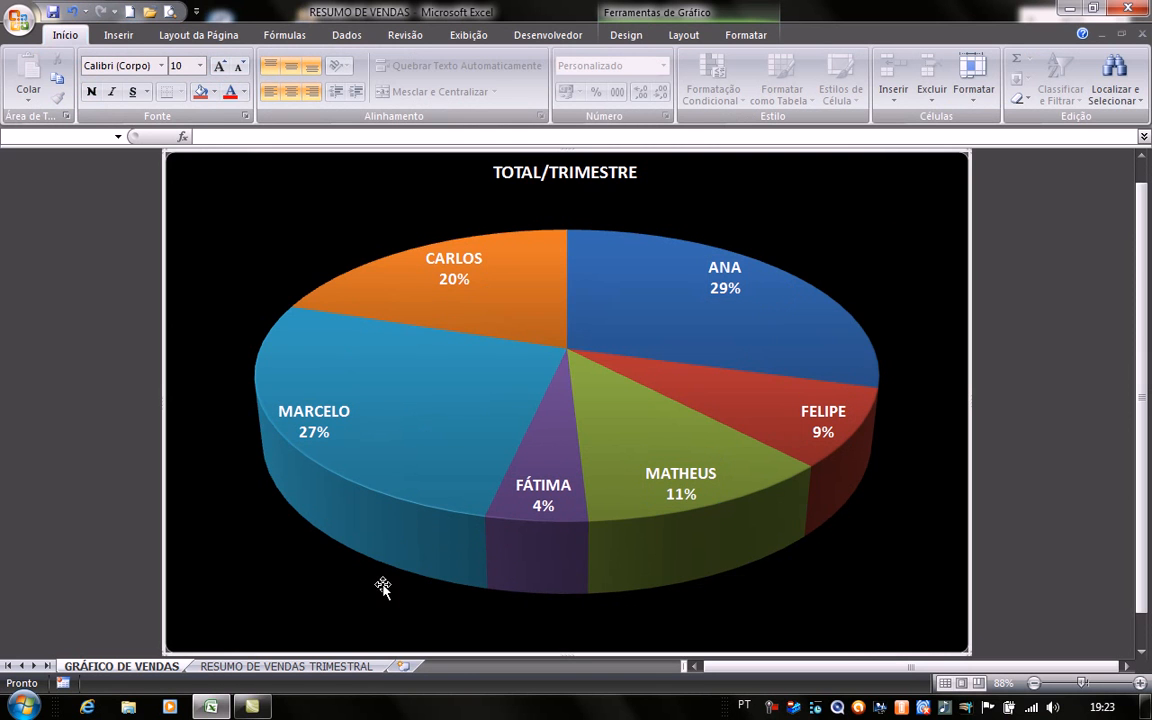
Insert a 3D clustered column chart from the same A1:A7 and E1:E7 data on the RESUMO DE VENDAS TRIMESTRAL sheet.
{"action": "left_click", "coordinate": [295, 668]}
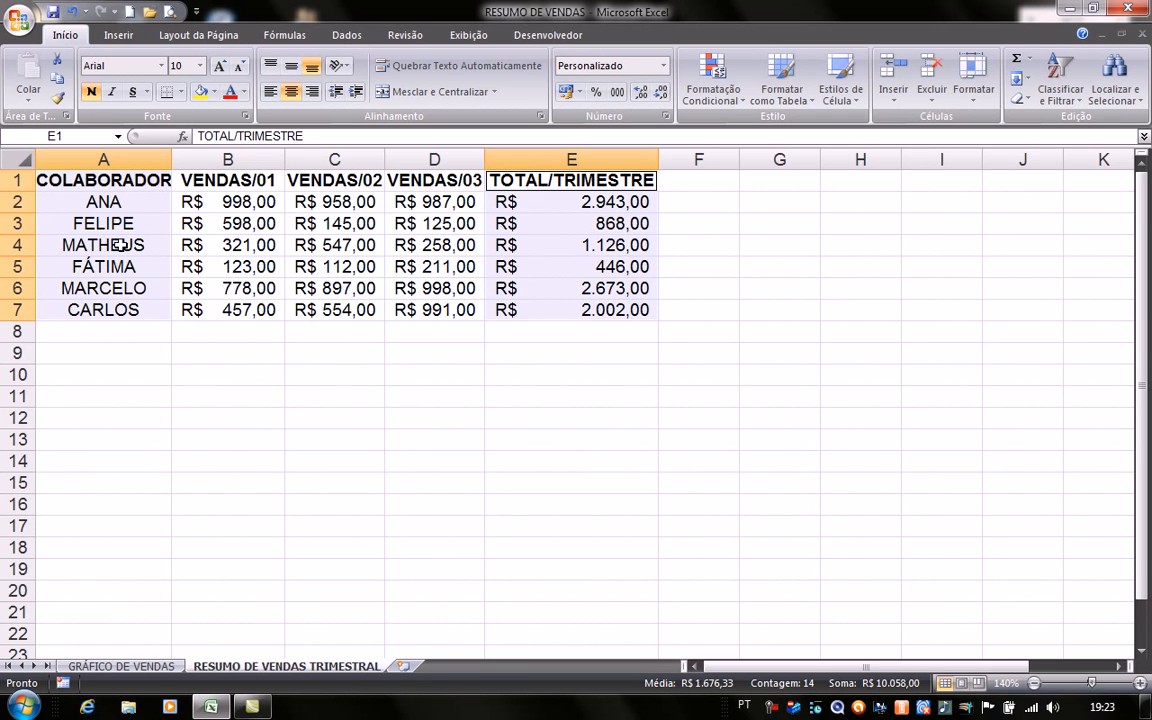
{"action": "left_click", "coordinate": [119, 36]}
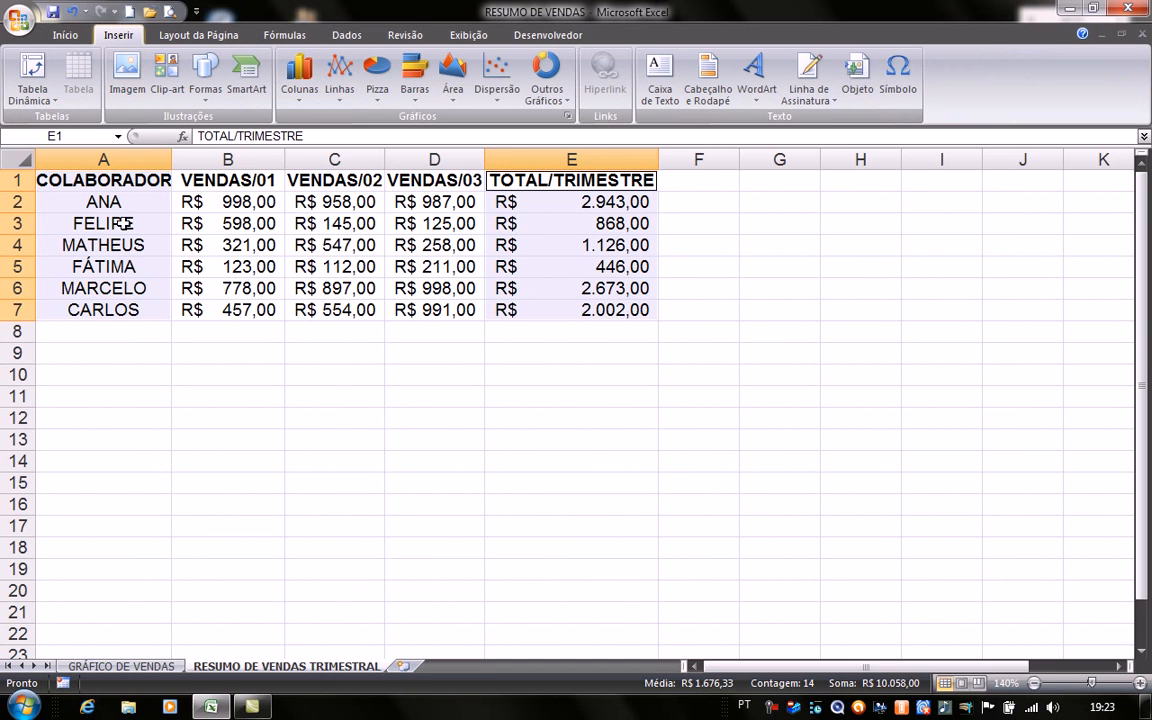
{"action": "left_click", "coordinate": [300, 80]}
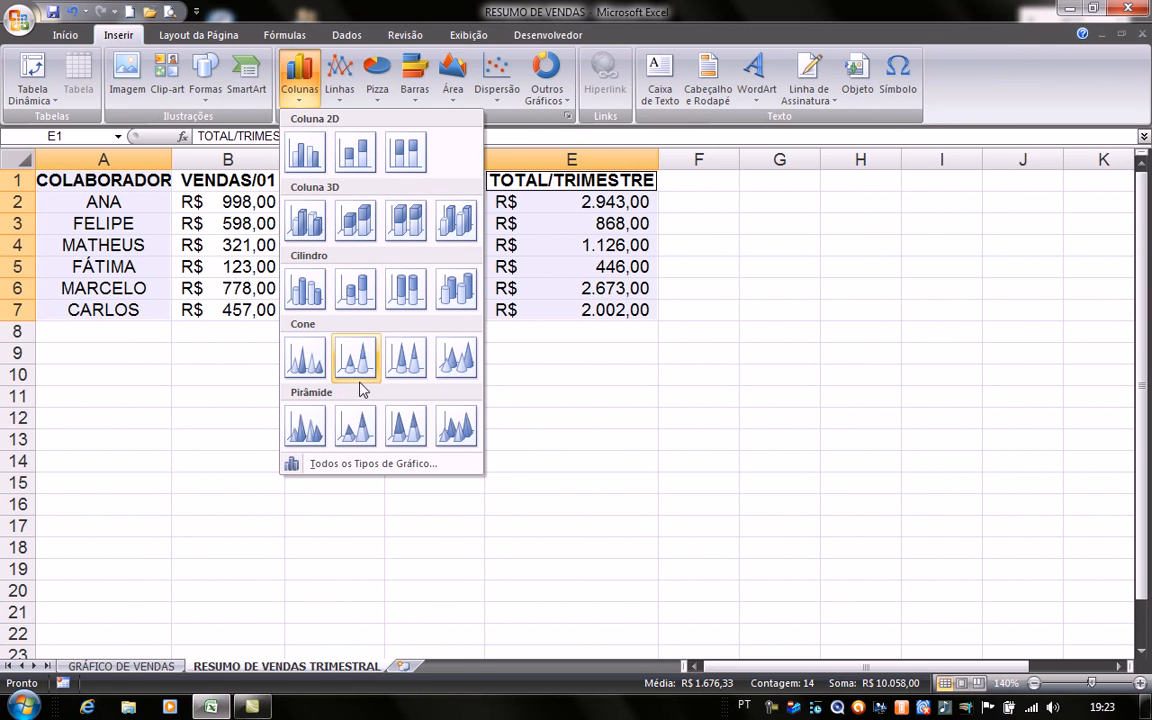
{"action": "left_click", "coordinate": [306, 222]}
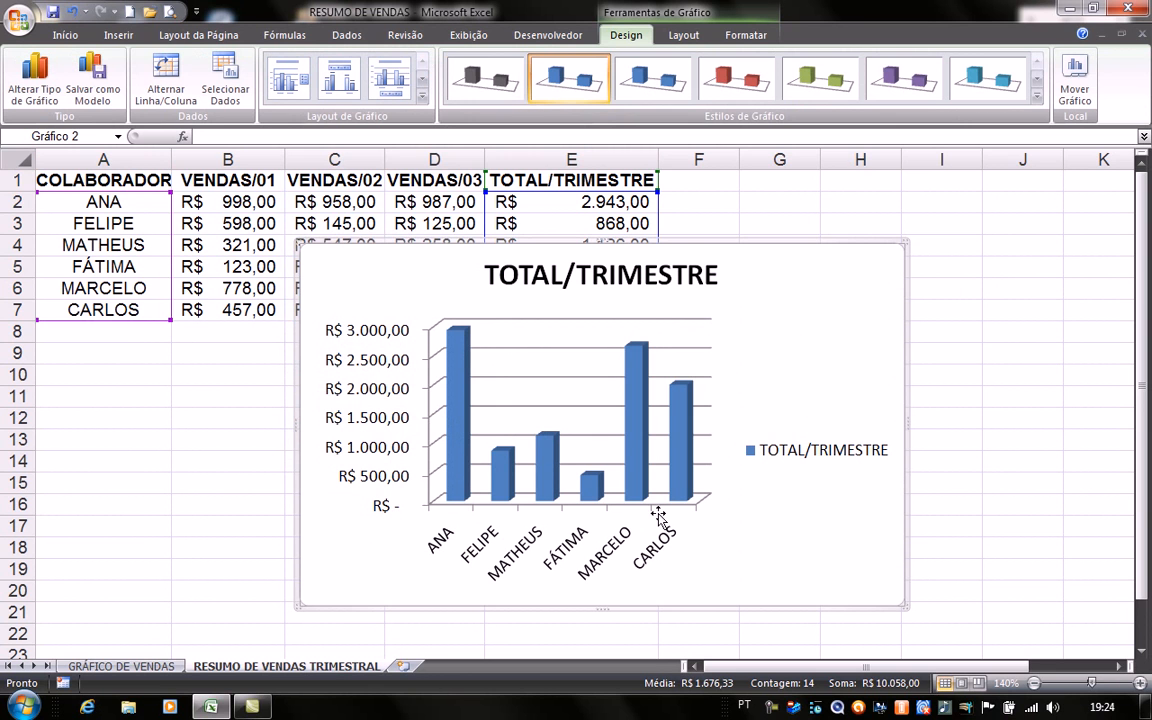
Move the column chart to a new sheet named VENDAS.
{"action": "left_click", "coordinate": [1075, 82]}
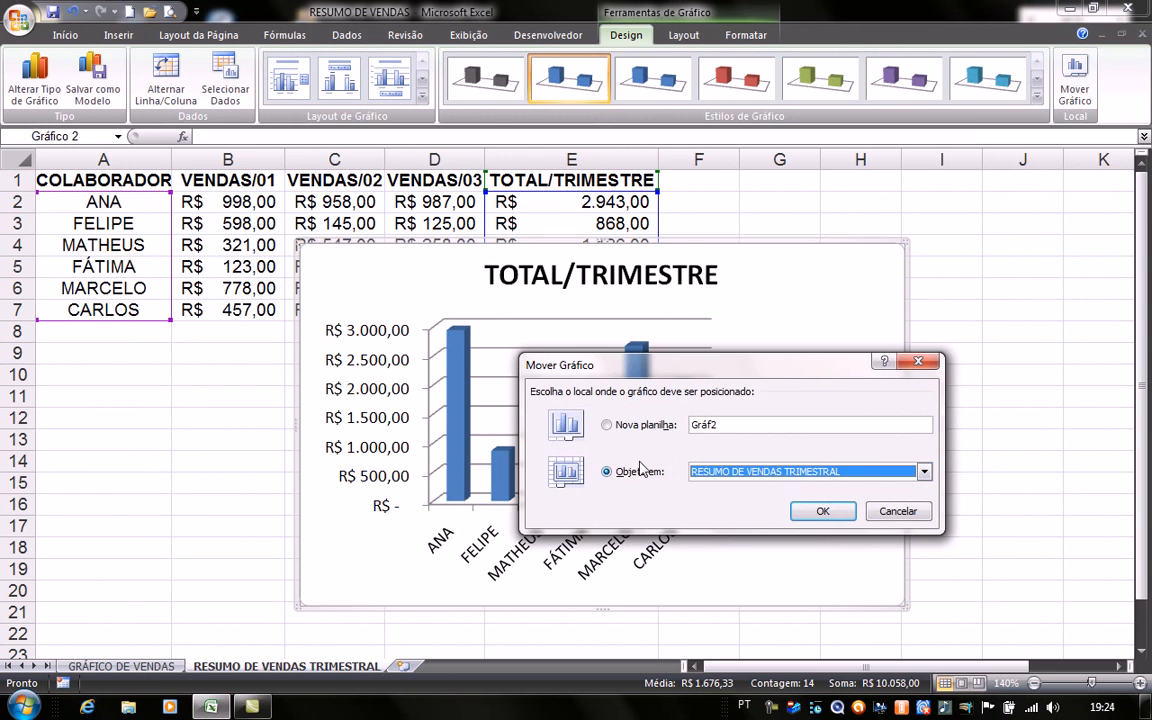
{"action": "left_click", "coordinate": [610, 428]}
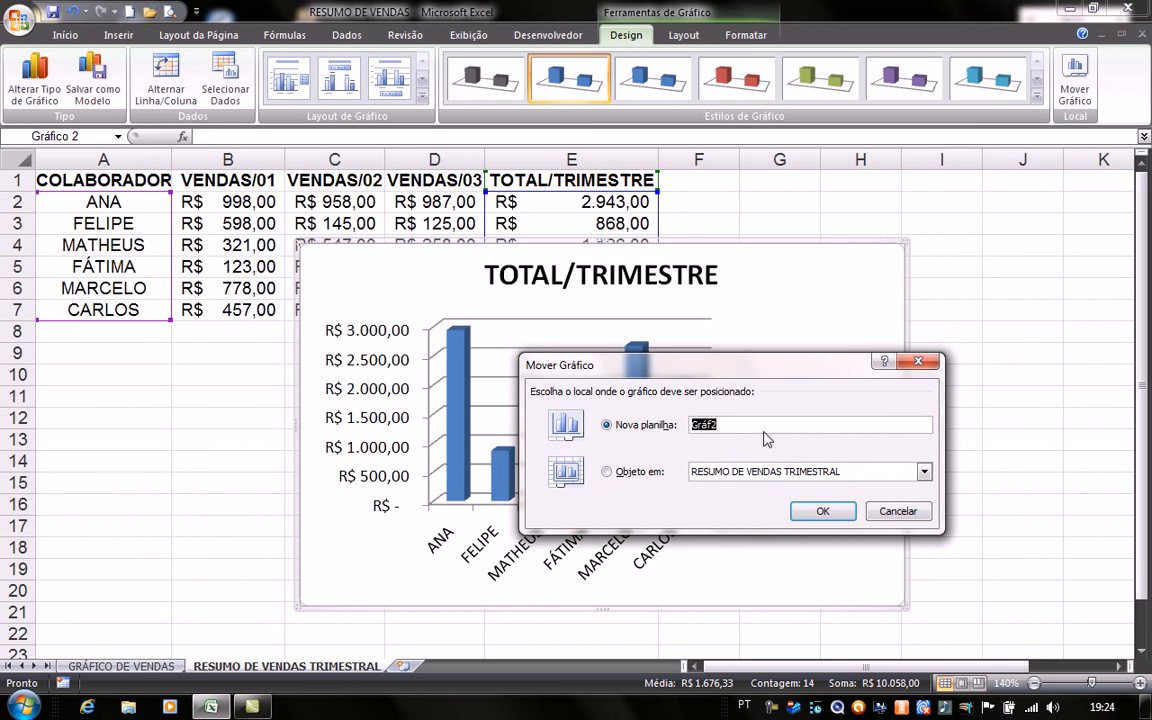
{"action": "type", "text": "VENDAS"}
{"action": "left_click", "coordinate": [818, 513]}
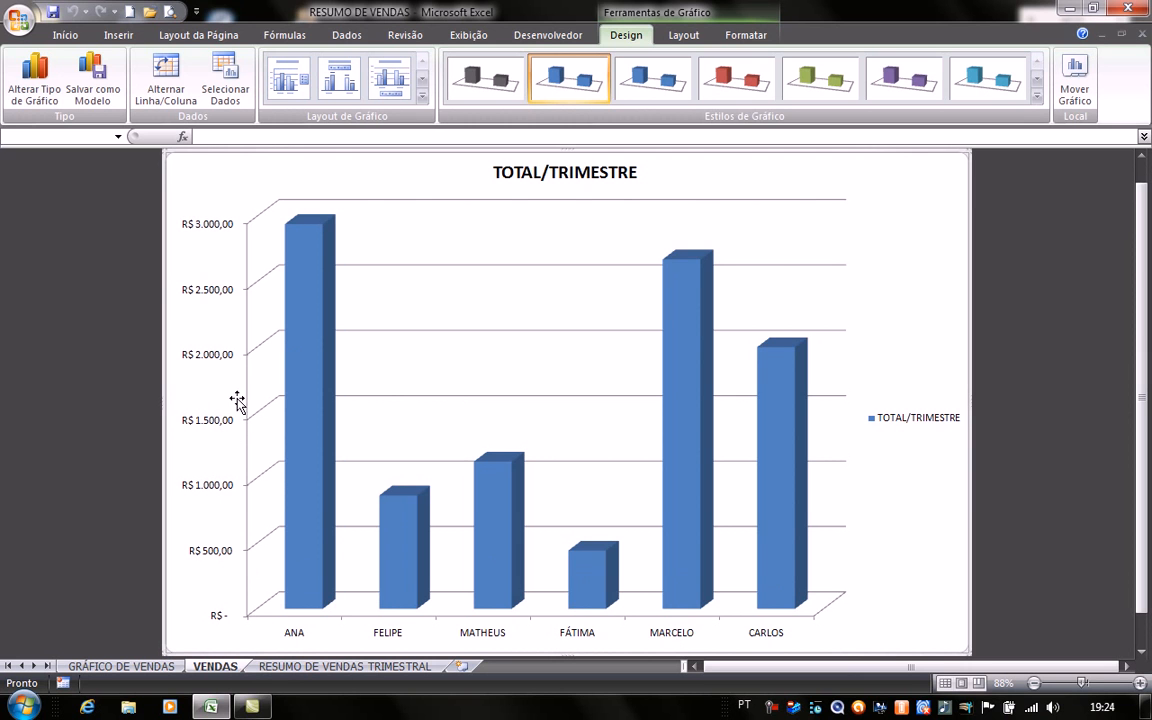
{"action": "mouse_move", "coordinate": [297, 287]}
{"action": "mouse_move", "coordinate": [592, 561]}
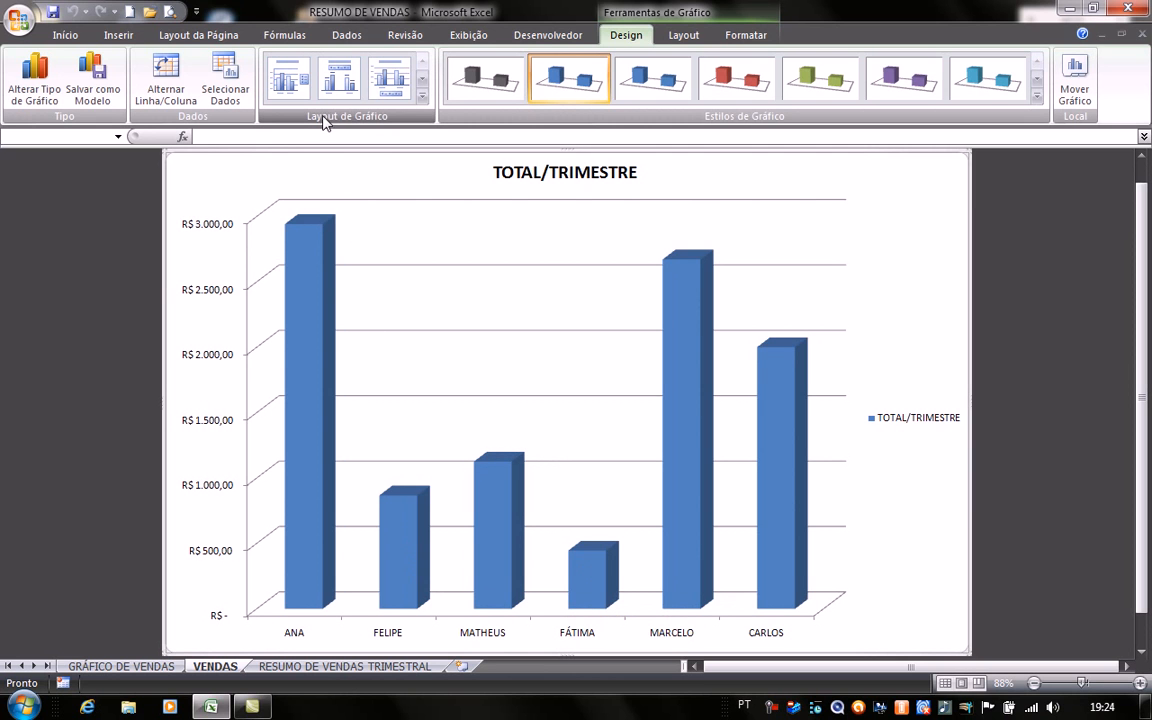
Give the VENDAS column chart the layout with a data table below and a vertical axis title, and the red style with a black background.
{"action": "left_click", "coordinate": [422, 96]}
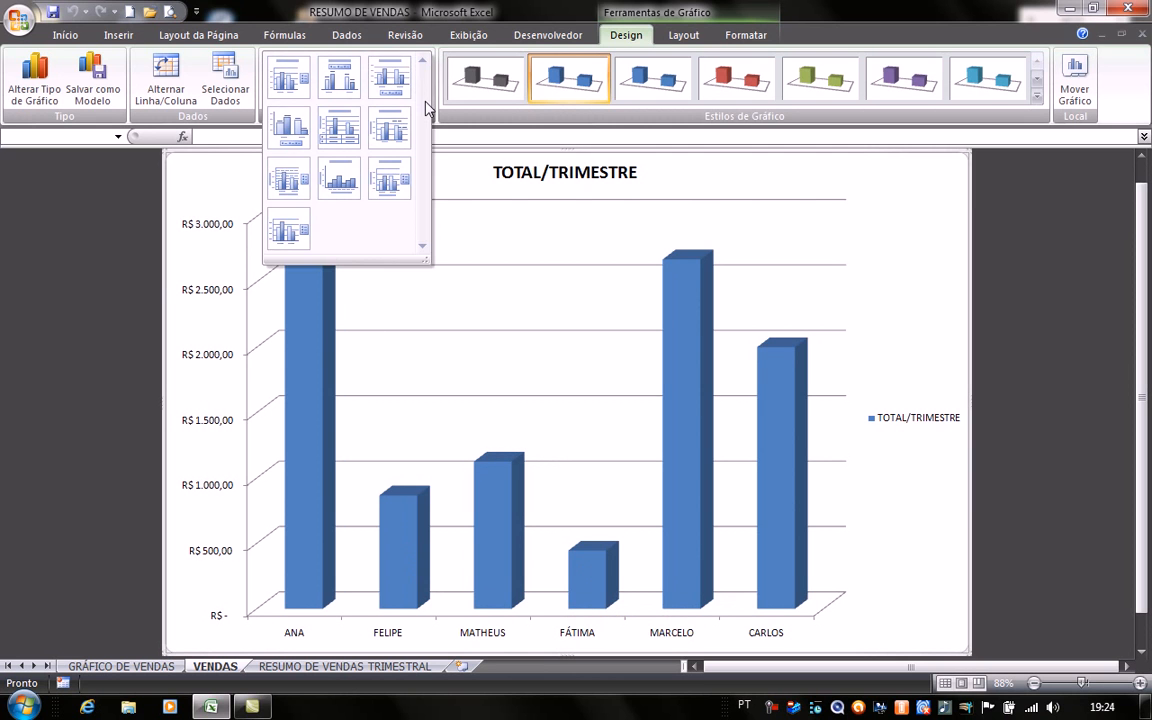
{"action": "left_click", "coordinate": [342, 135]}
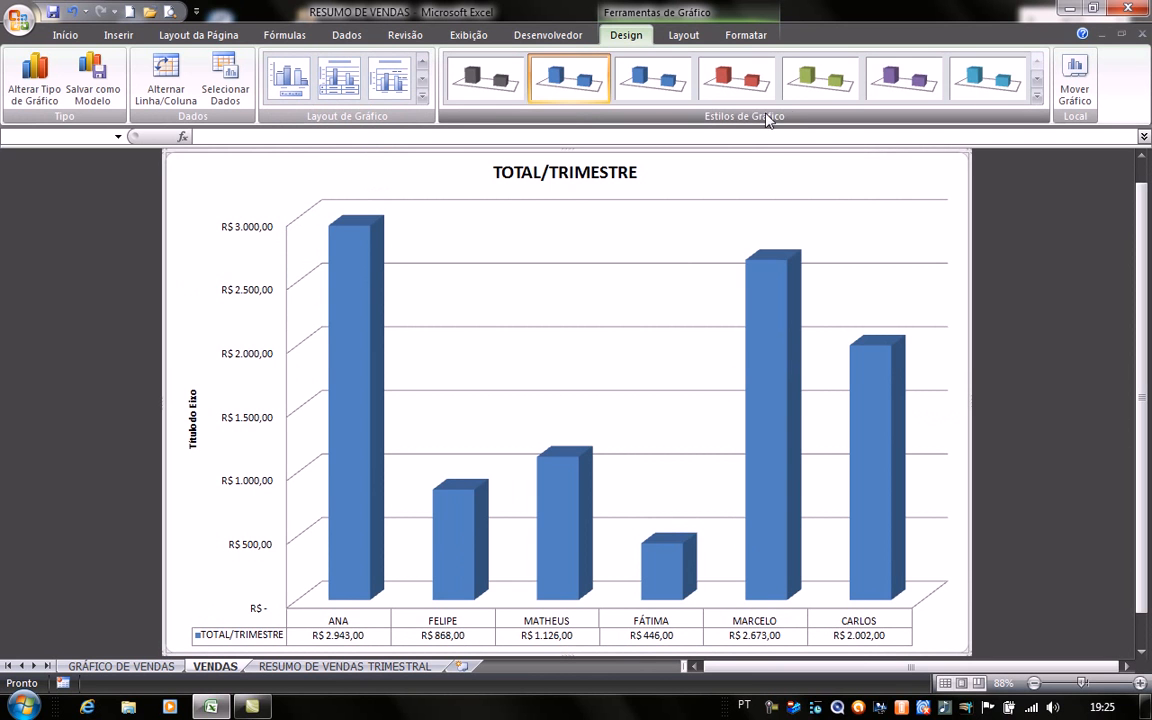
{"action": "left_click", "coordinate": [1037, 96]}
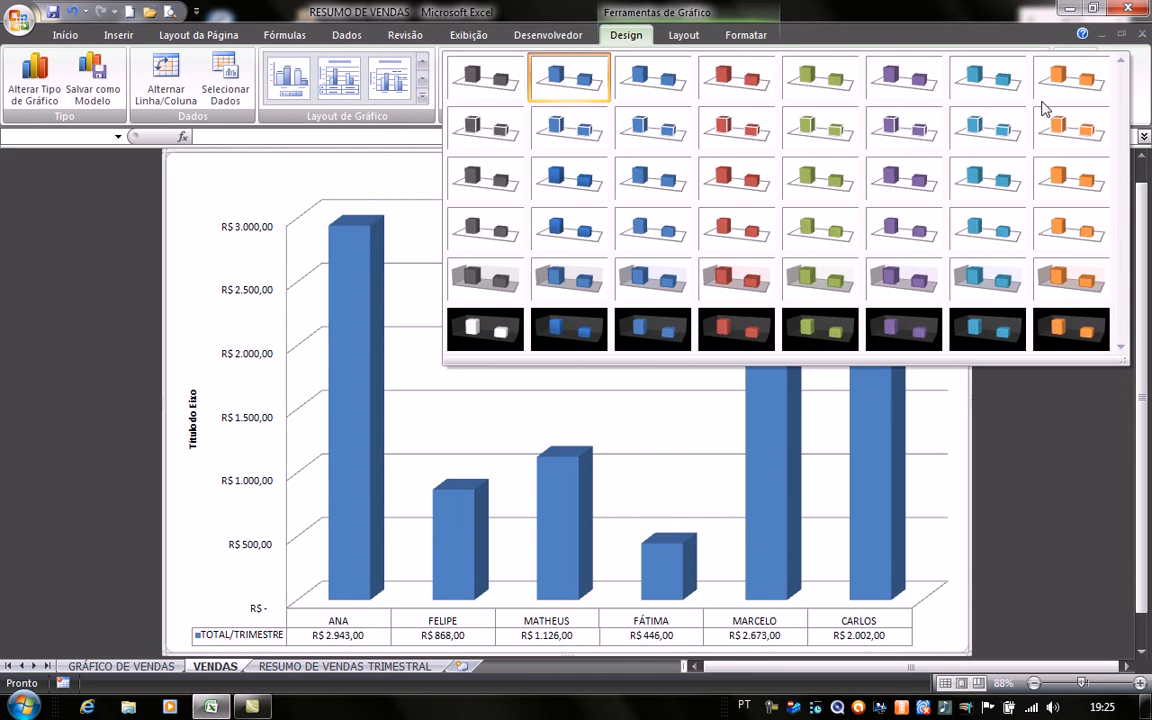
{"action": "left_click", "coordinate": [755, 338]}
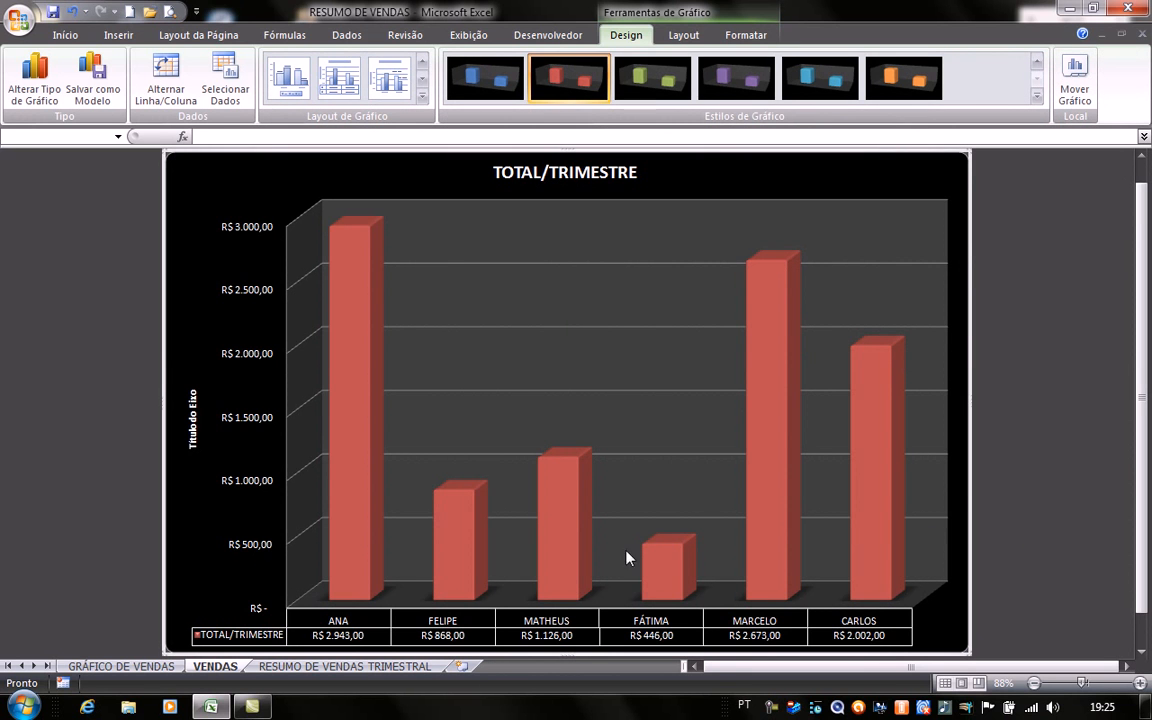
Sort the table on the RESUMO DE VENDAS TRIMESTRAL sheet by TOTAL/TRIMESTRE values, from largest to smallest.
{"action": "left_click", "coordinate": [369, 666]}
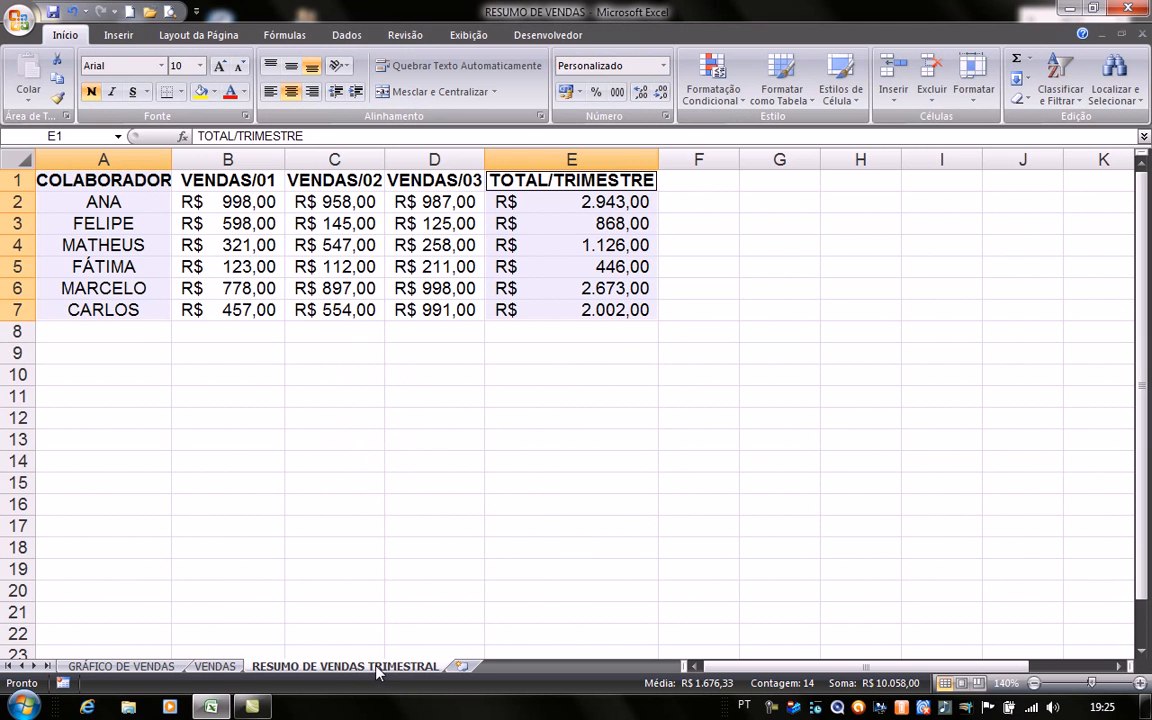
{"action": "left_click", "coordinate": [379, 417]}
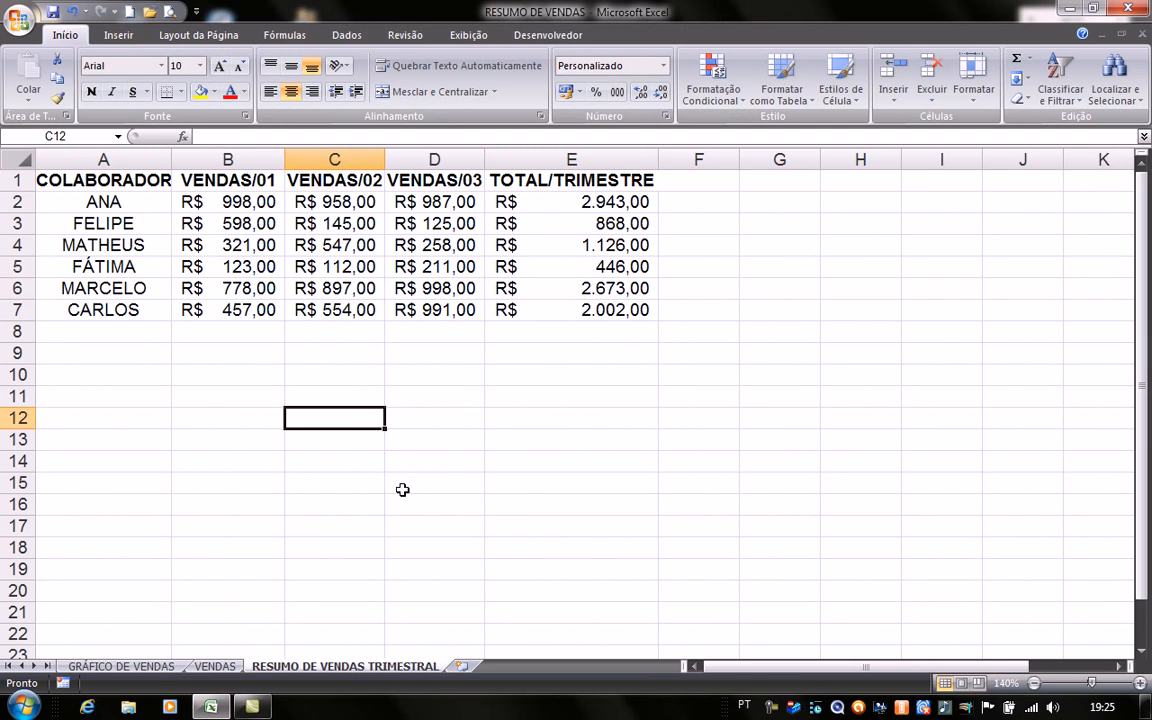
{"action": "left_click", "coordinate": [124, 179]}
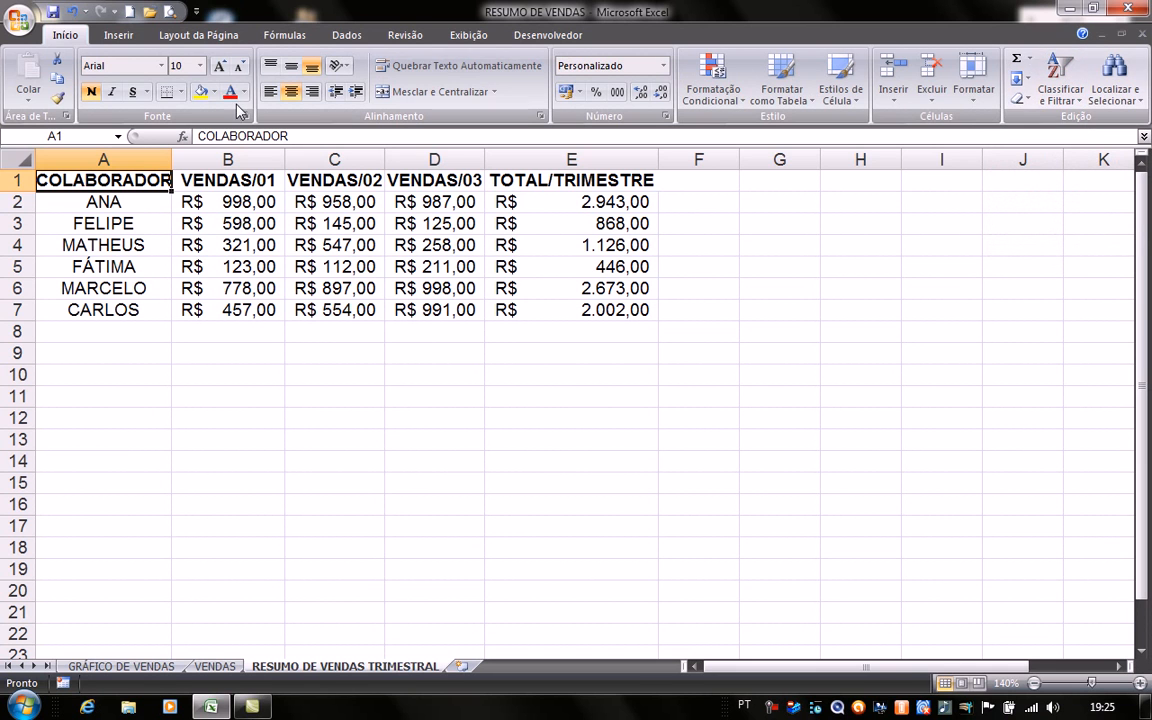
{"action": "left_click", "coordinate": [1068, 100]}
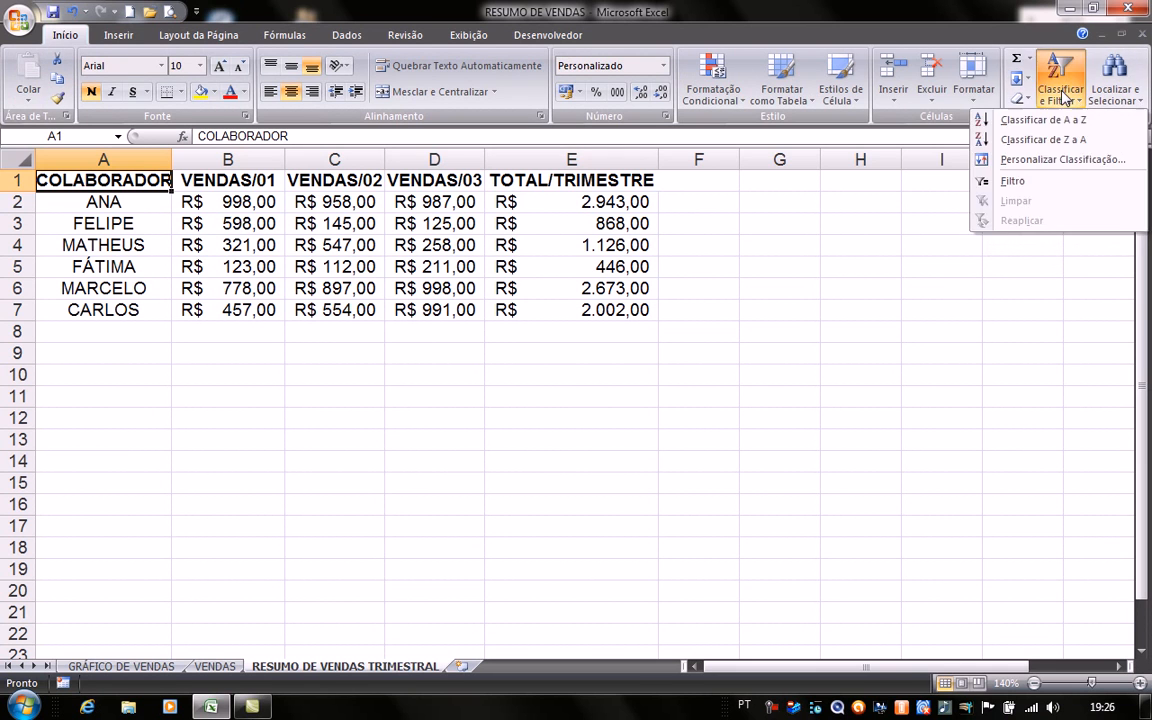
{"action": "left_click", "coordinate": [1050, 166]}
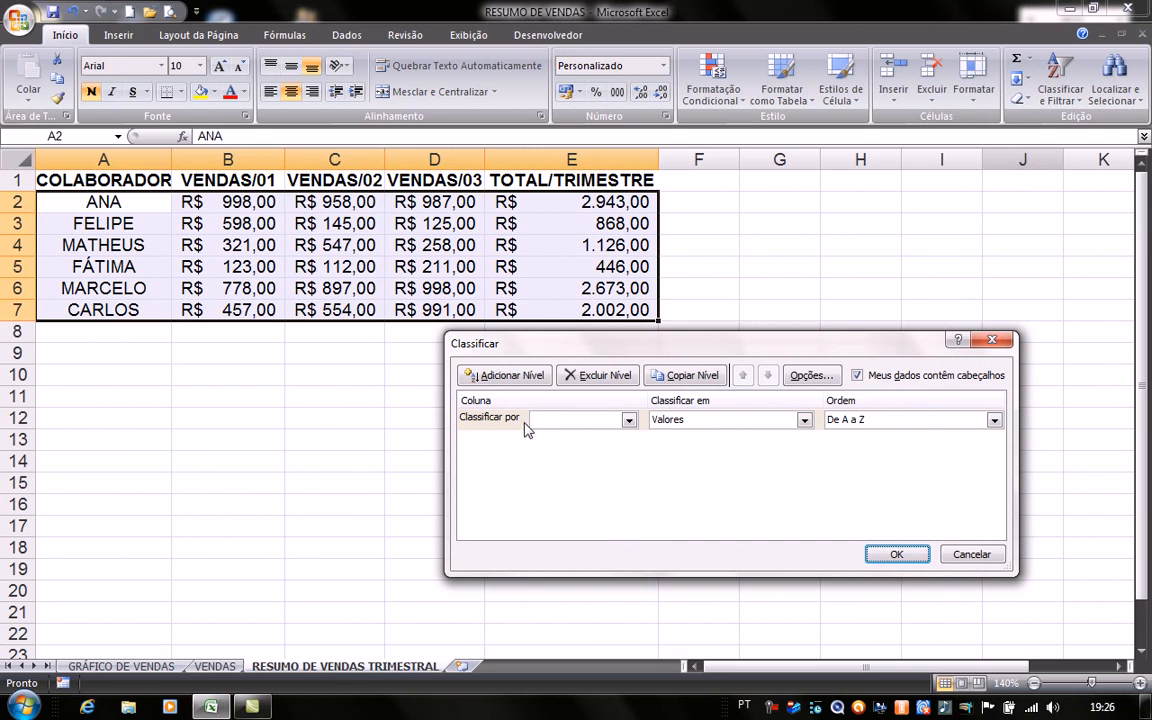
{"action": "left_click", "coordinate": [629, 421]}
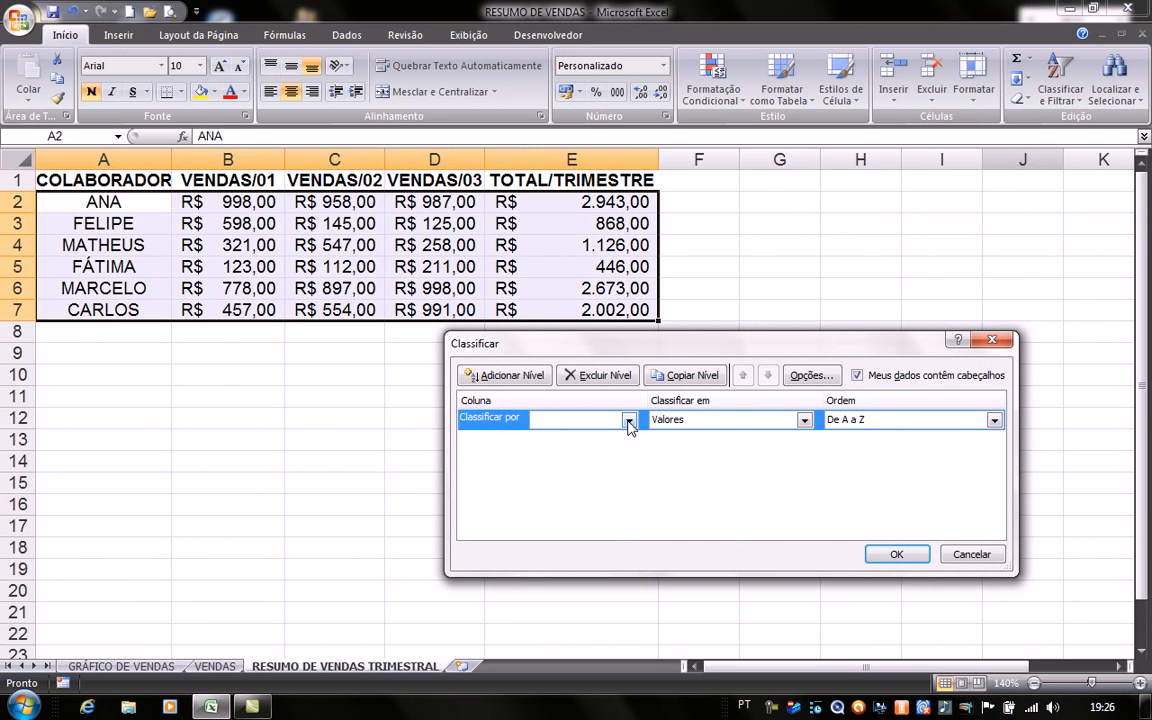
{"action": "left_click", "coordinate": [629, 421]}
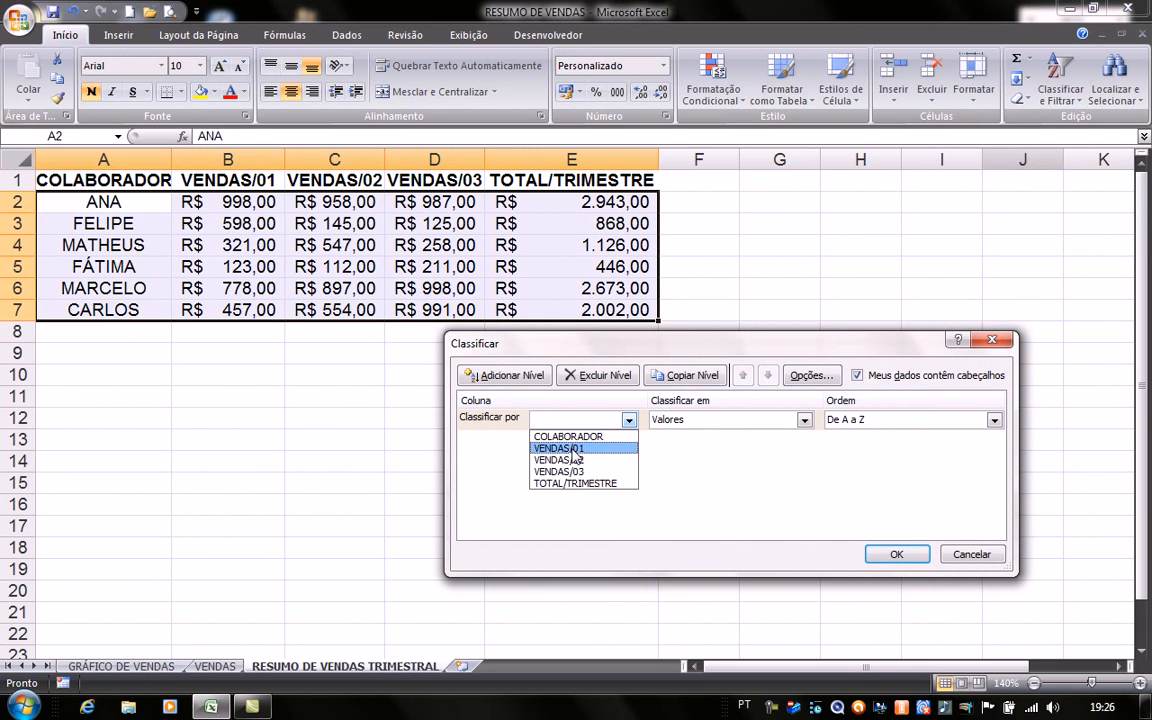
{"action": "left_click", "coordinate": [572, 483]}
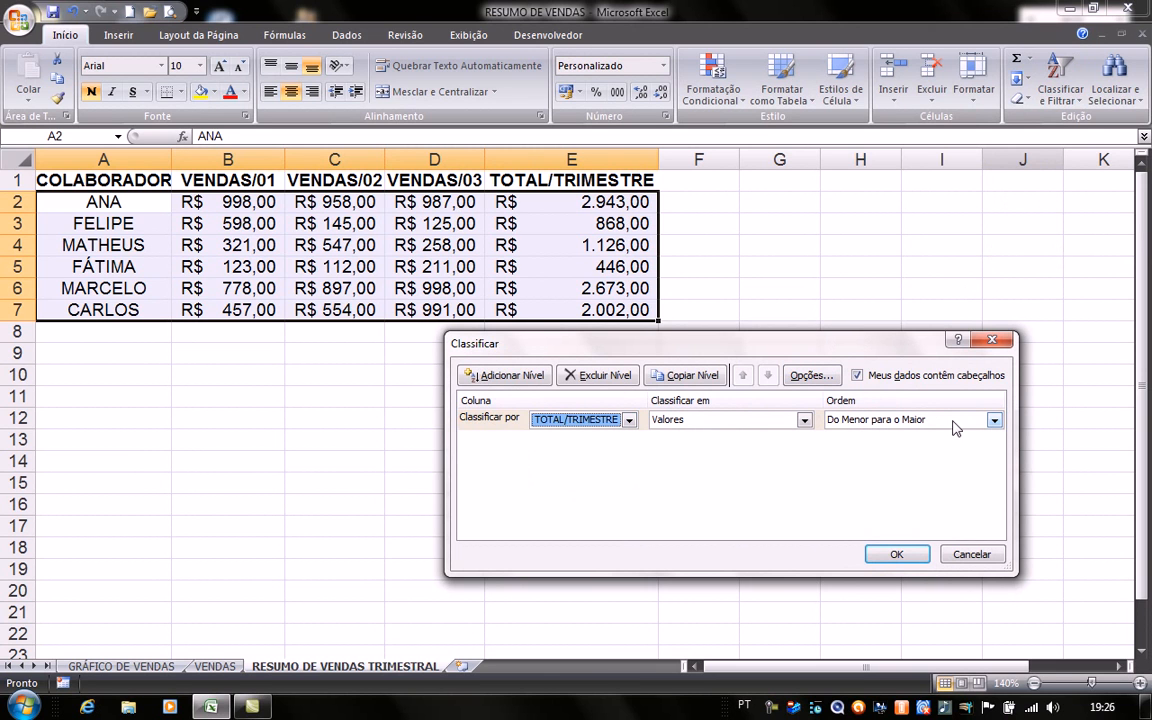
{"action": "left_click", "coordinate": [994, 421]}
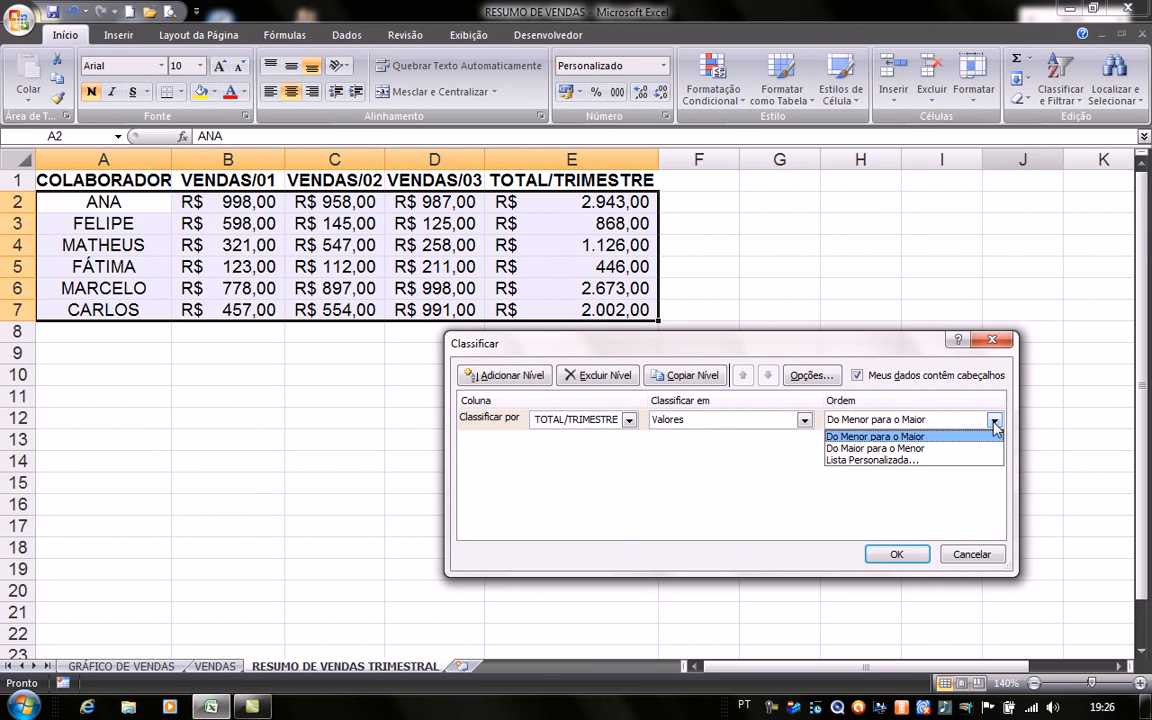
{"action": "left_click", "coordinate": [907, 449]}
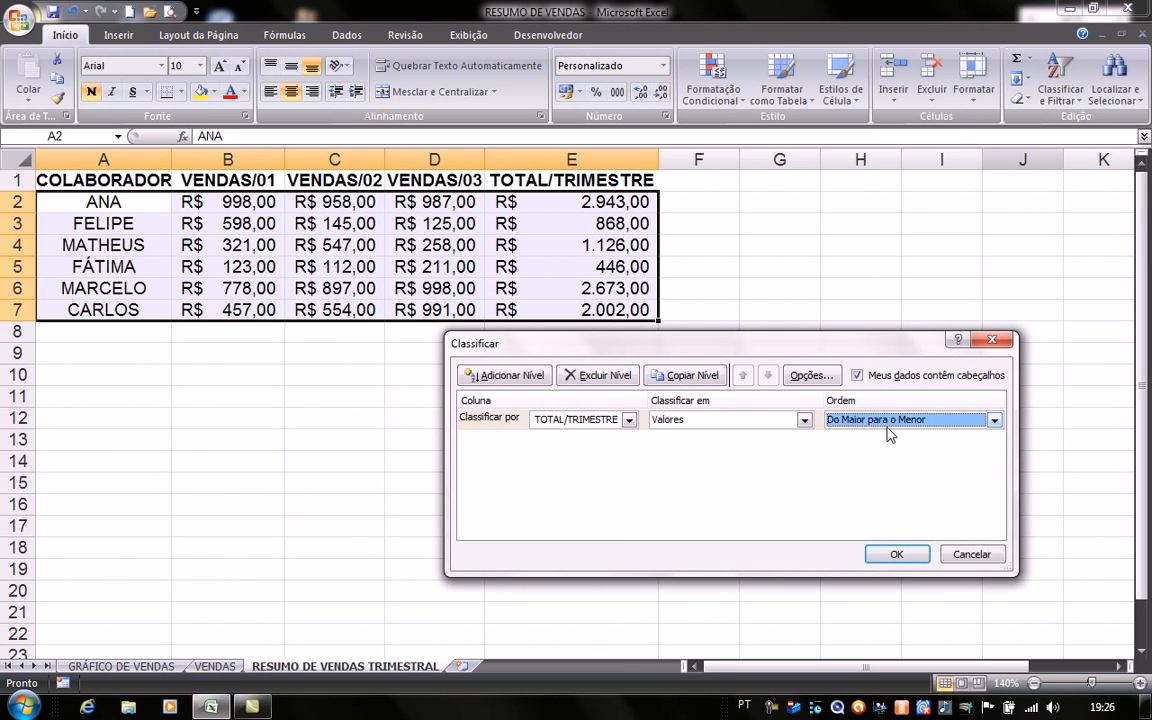
{"action": "left_click", "coordinate": [897, 555]}
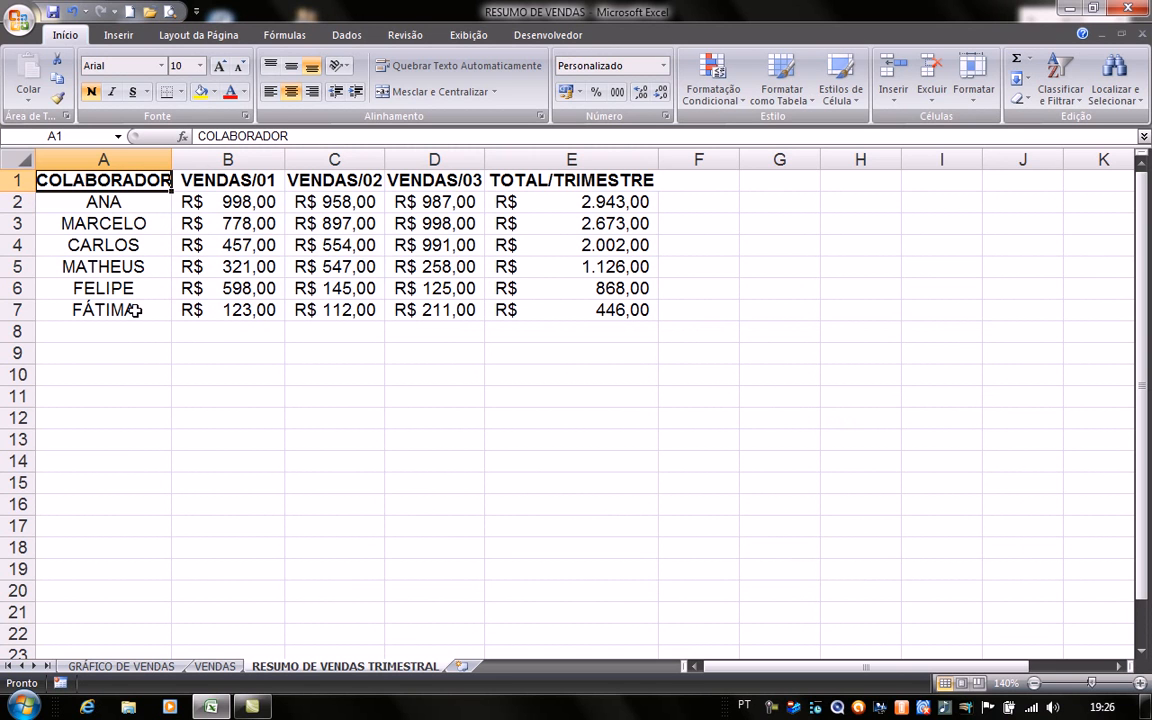
Check the order of the sorted totals in E2:E7 and how the pie and column charts reflect it.
{"action": "left_click_drag", "start_coordinate": [594, 200], "coordinate": [512, 312]}
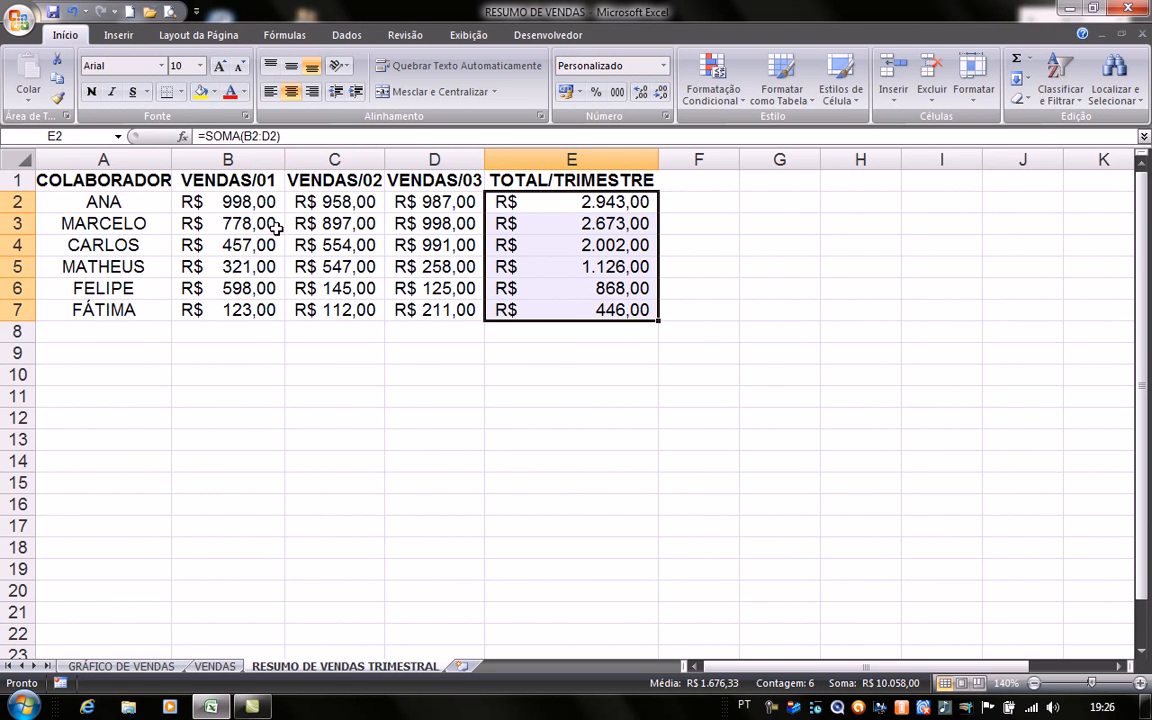
{"action": "left_click", "coordinate": [538, 411]}
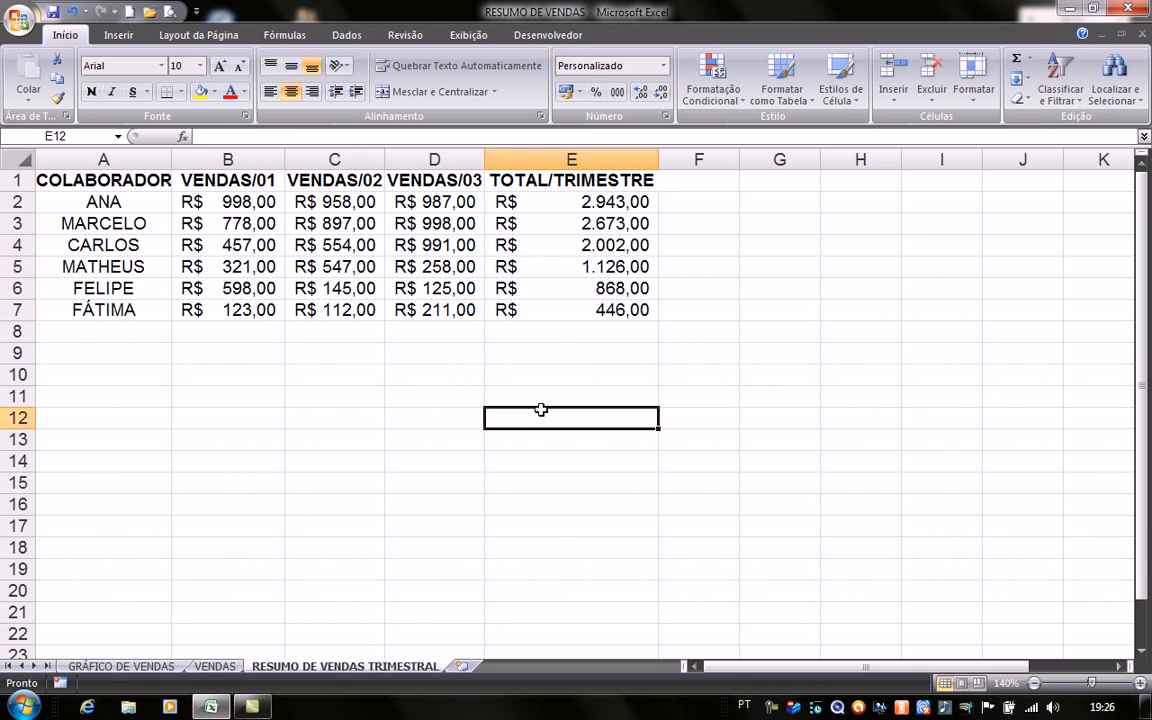
{"action": "left_click", "coordinate": [112, 667]}
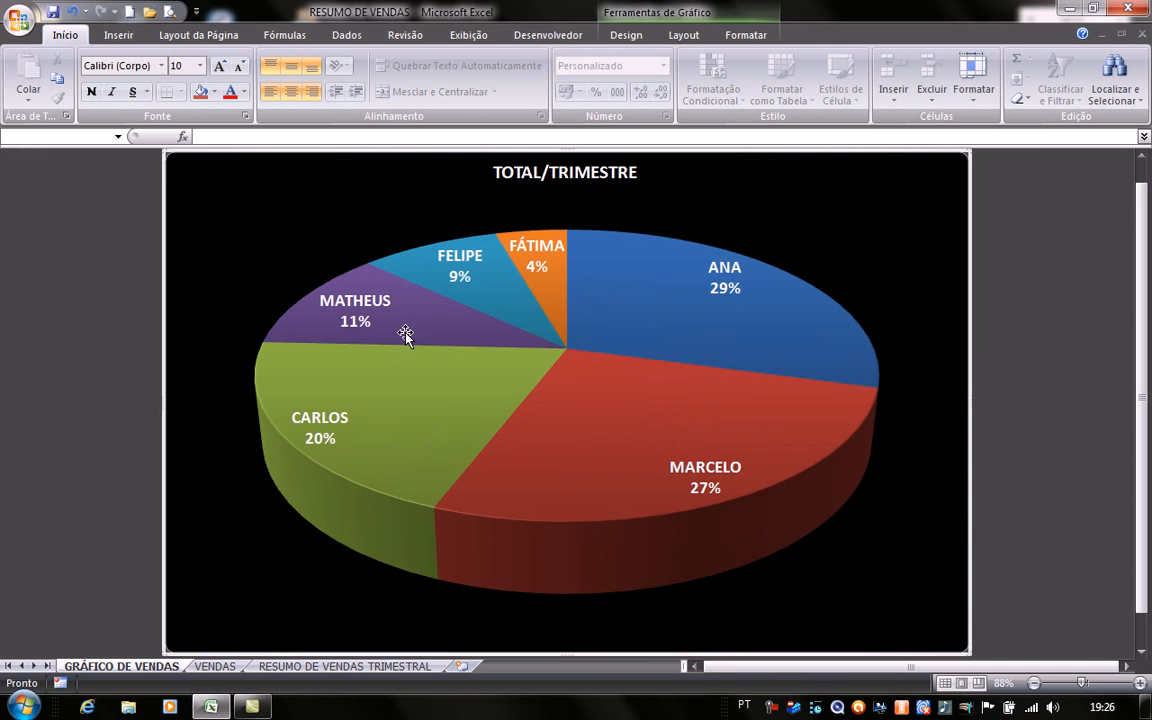
{"action": "left_click", "coordinate": [212, 667]}
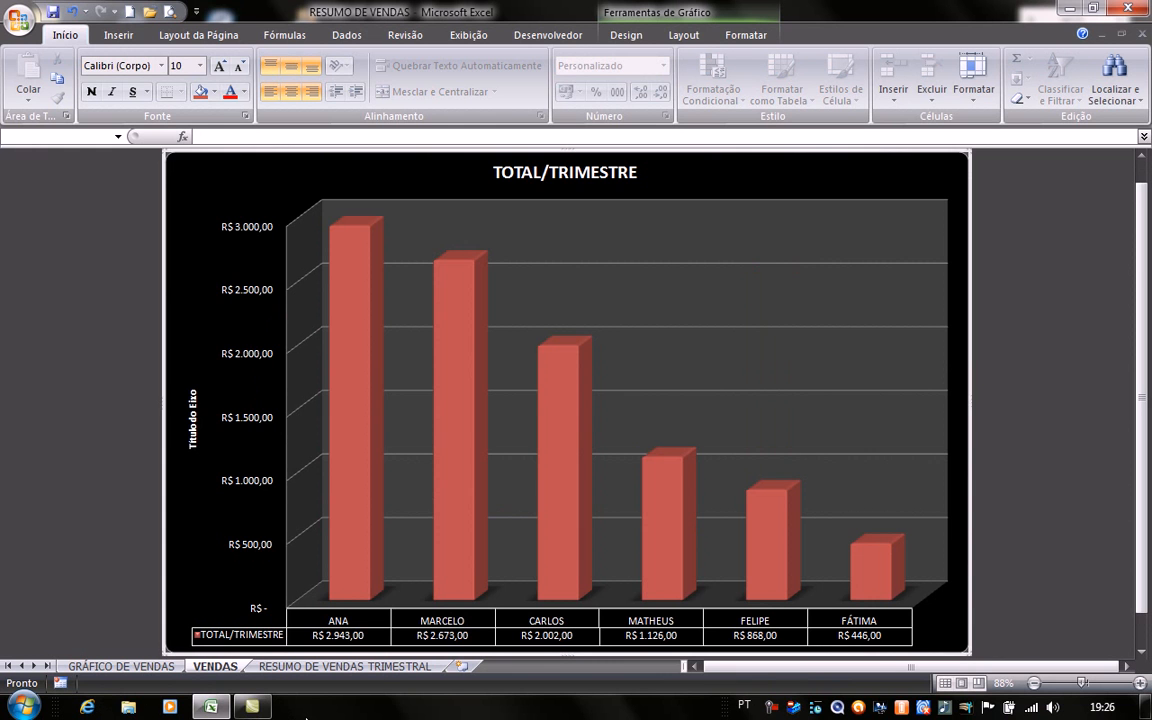
{"action": "left_click", "coordinate": [380, 667]}
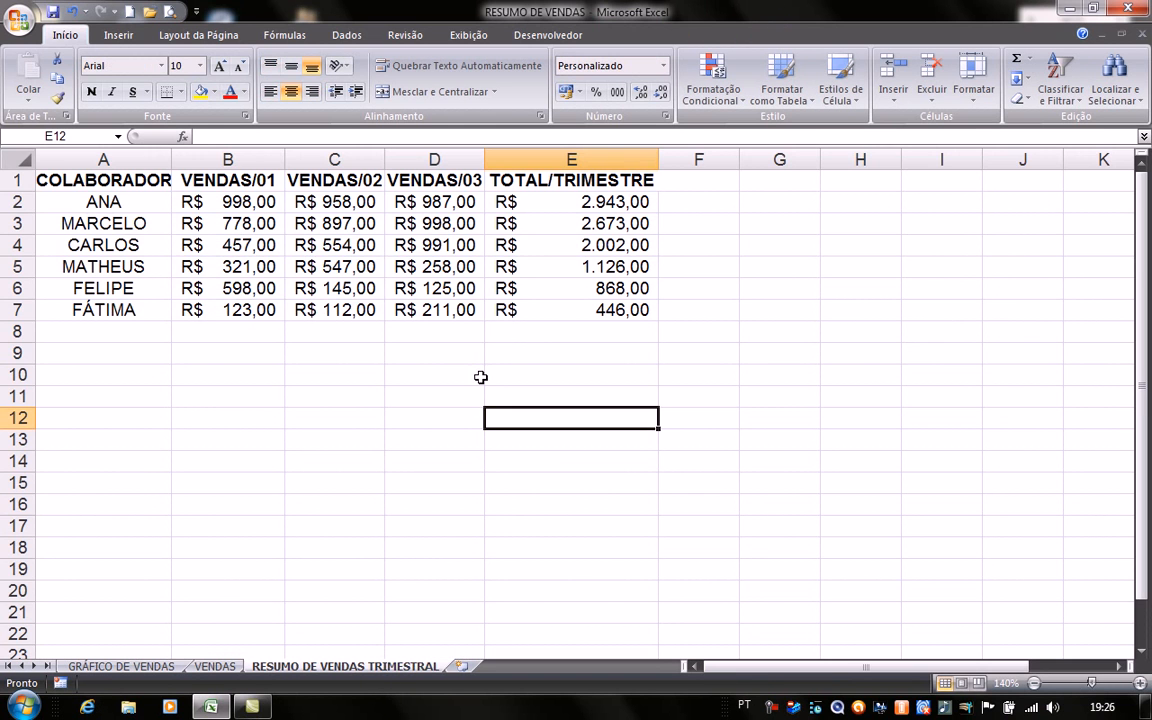
Set the VENDAS/02 value in cell C7 to 5000 and check both the pie and column charts against it.
{"action": "left_click", "coordinate": [340, 310]}
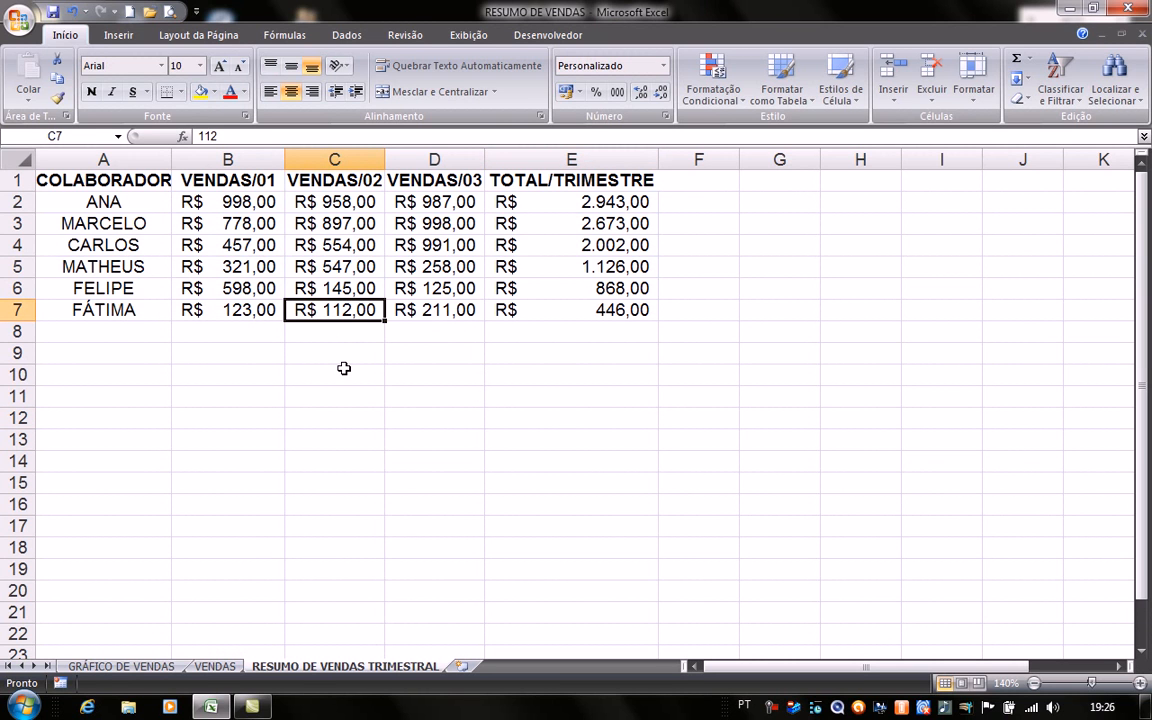
{"action": "key", "text": "Delete"}
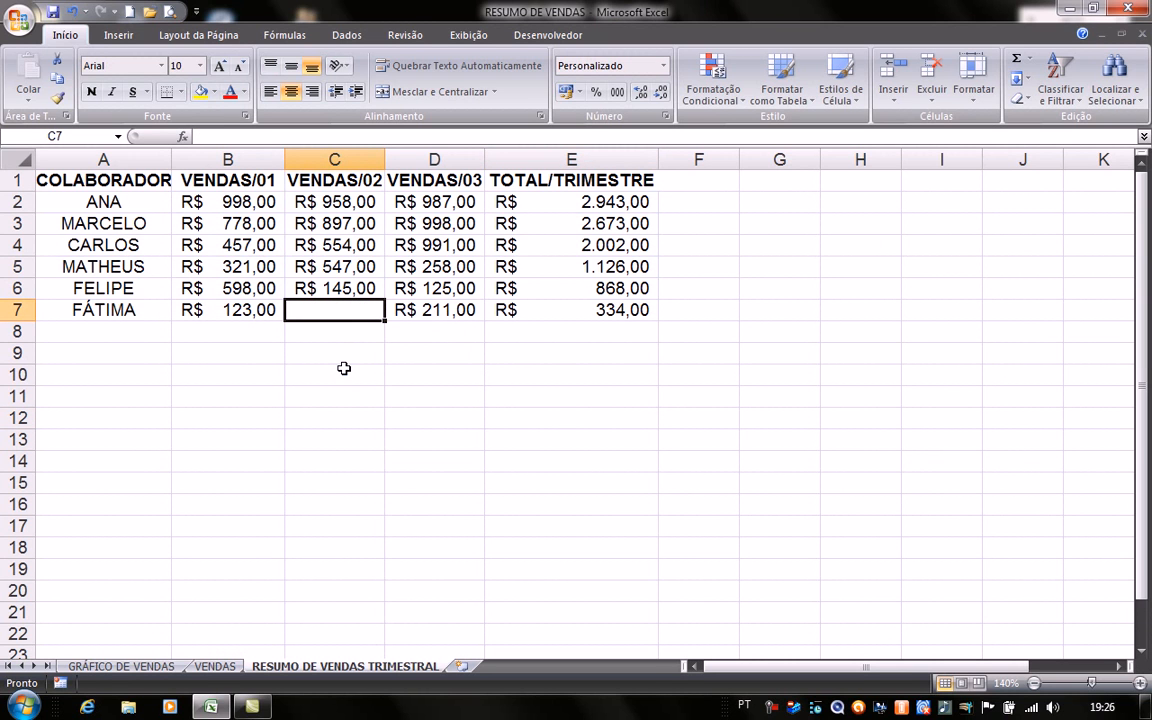
{"action": "type", "text": "5000"}
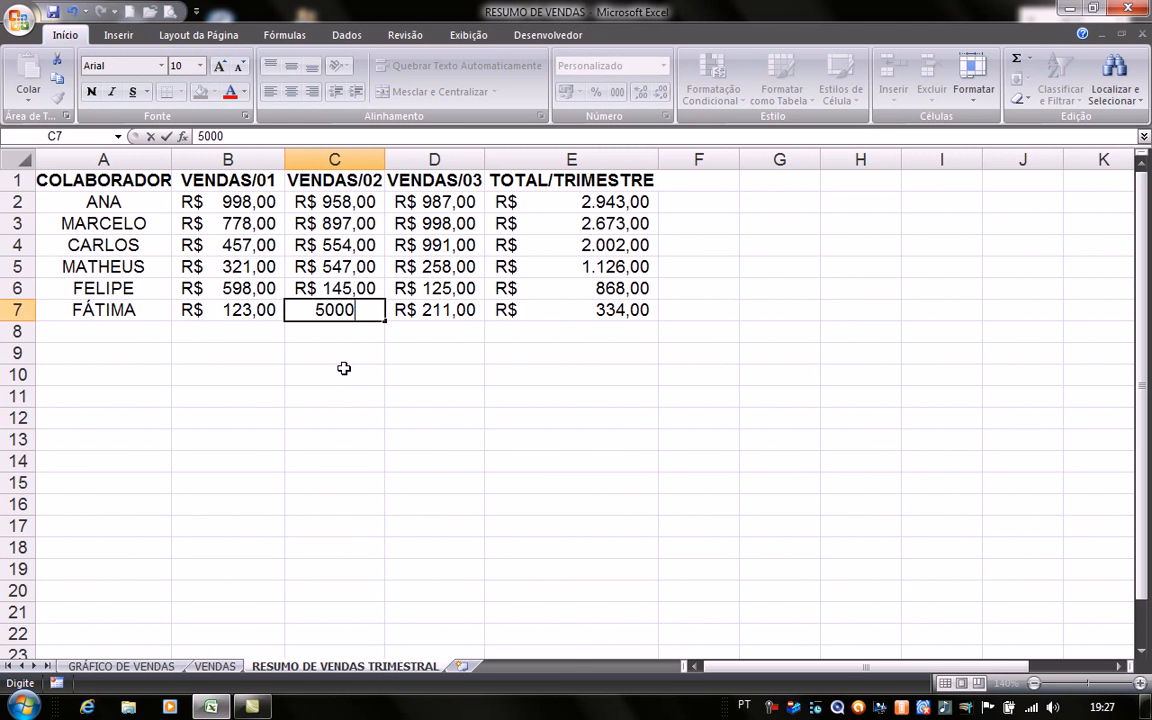
{"action": "key", "text": "Return"}
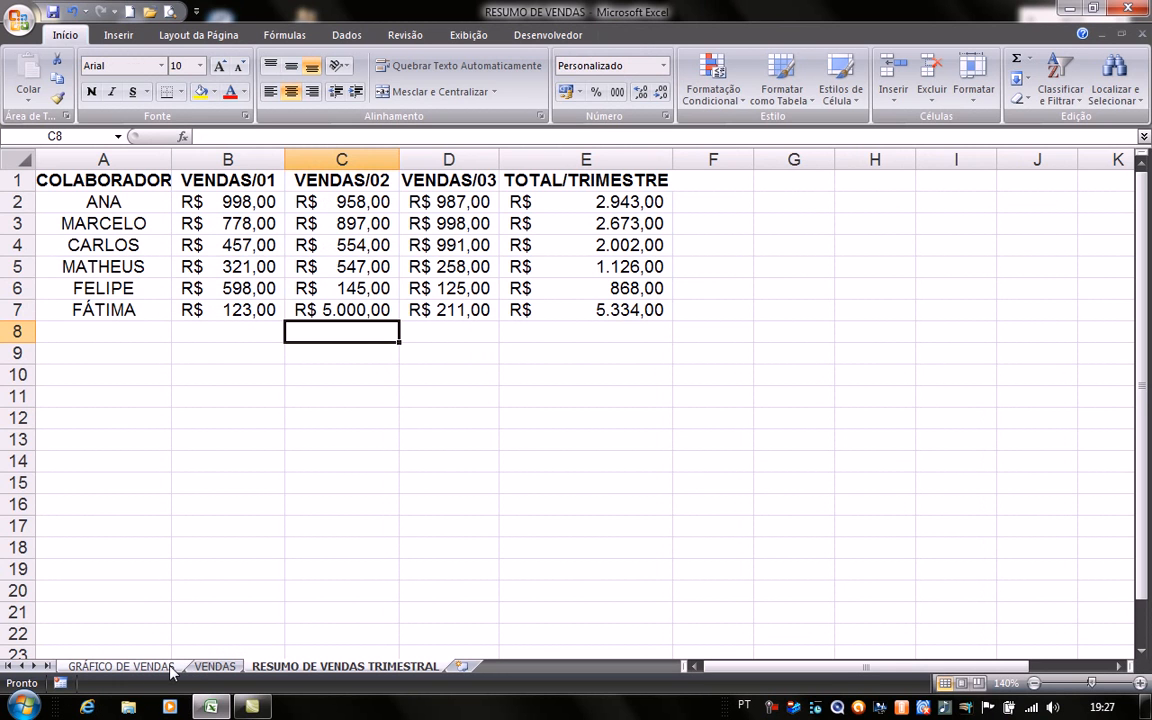
{"action": "left_click", "coordinate": [121, 666]}
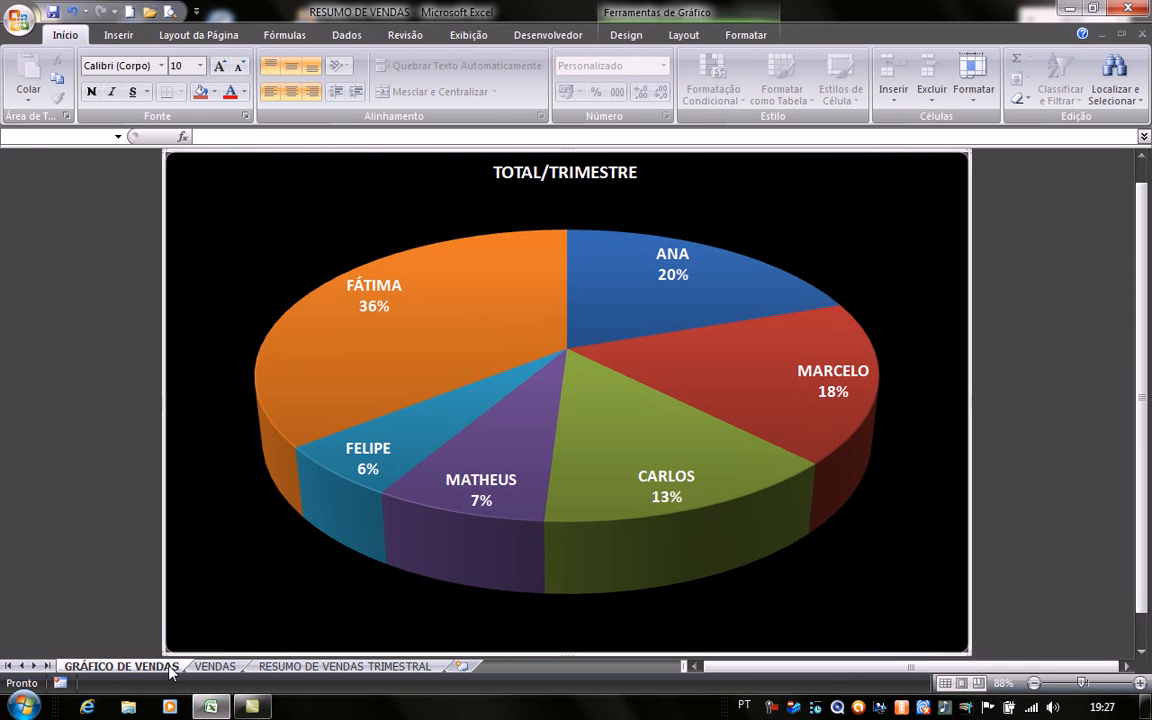
{"action": "left_click", "coordinate": [222, 668]}
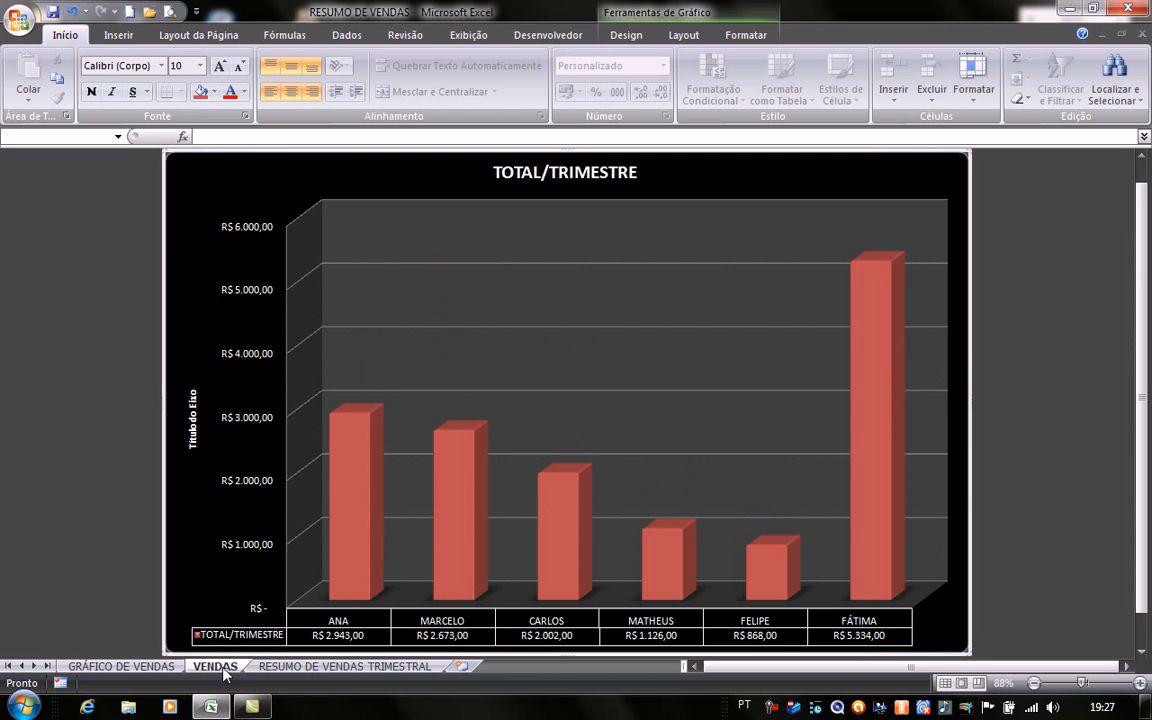
{"action": "left_click", "coordinate": [345, 666]}
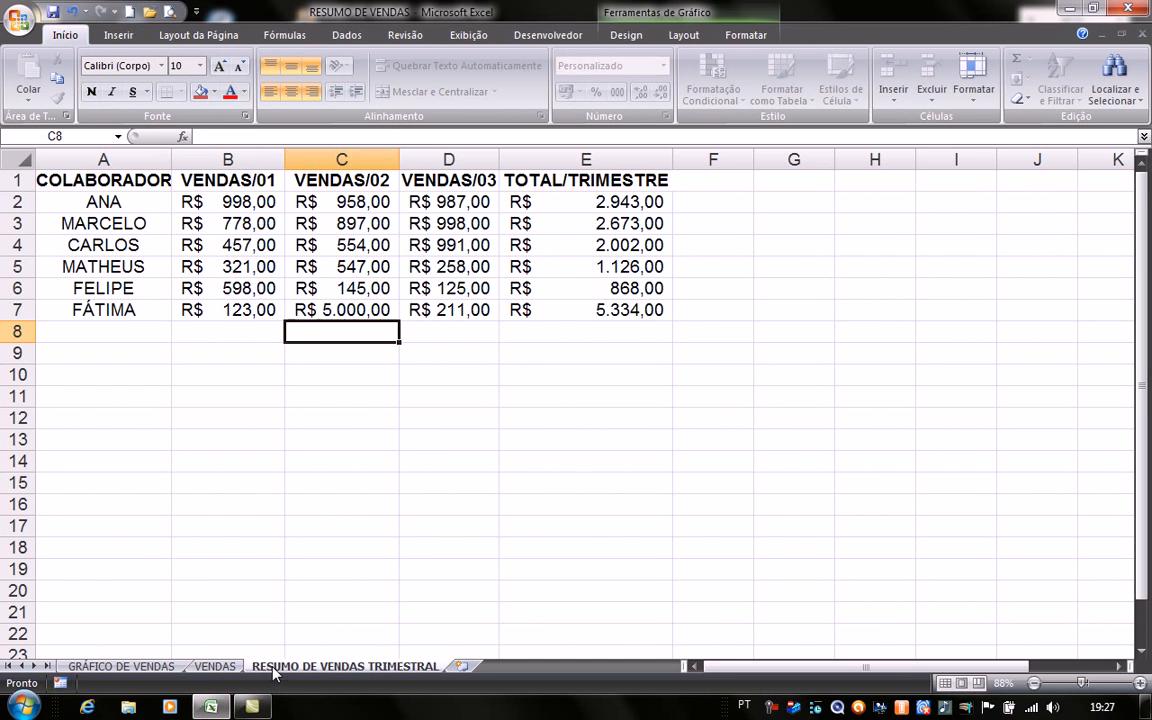
Set the VENDAS/02 value in cell C7 back to 112.
{"action": "left_click", "coordinate": [371, 310]}
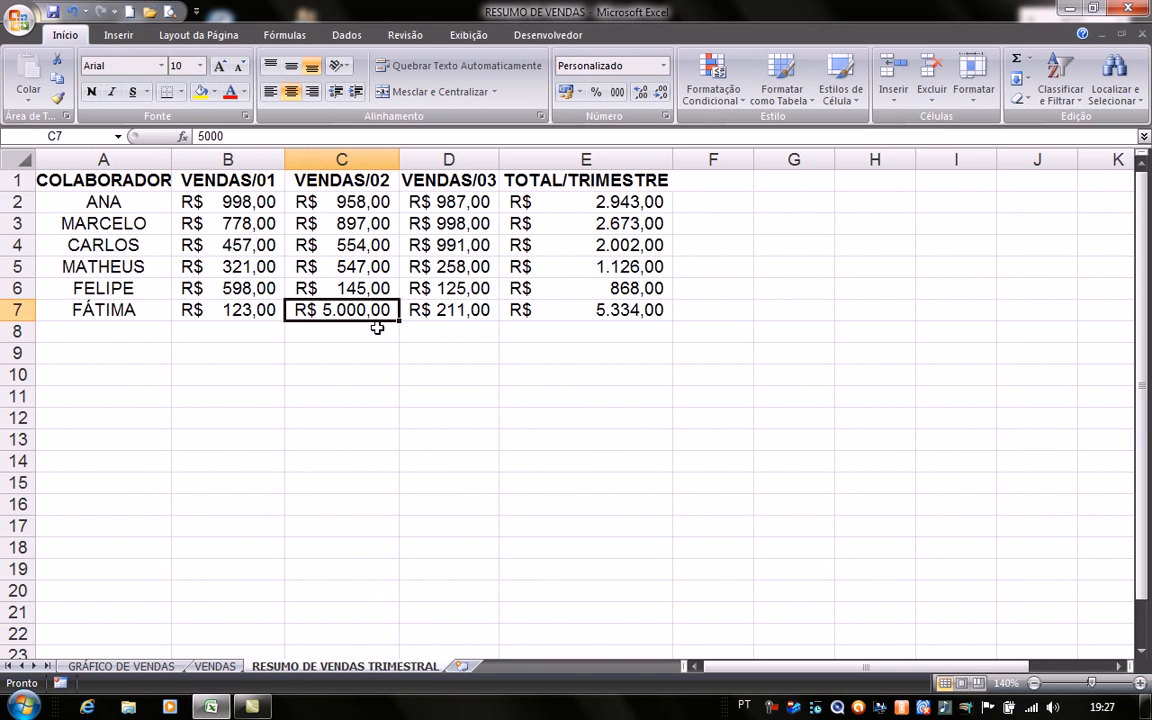
{"action": "key", "text": "Delete"}
{"action": "type", "text": "112"}
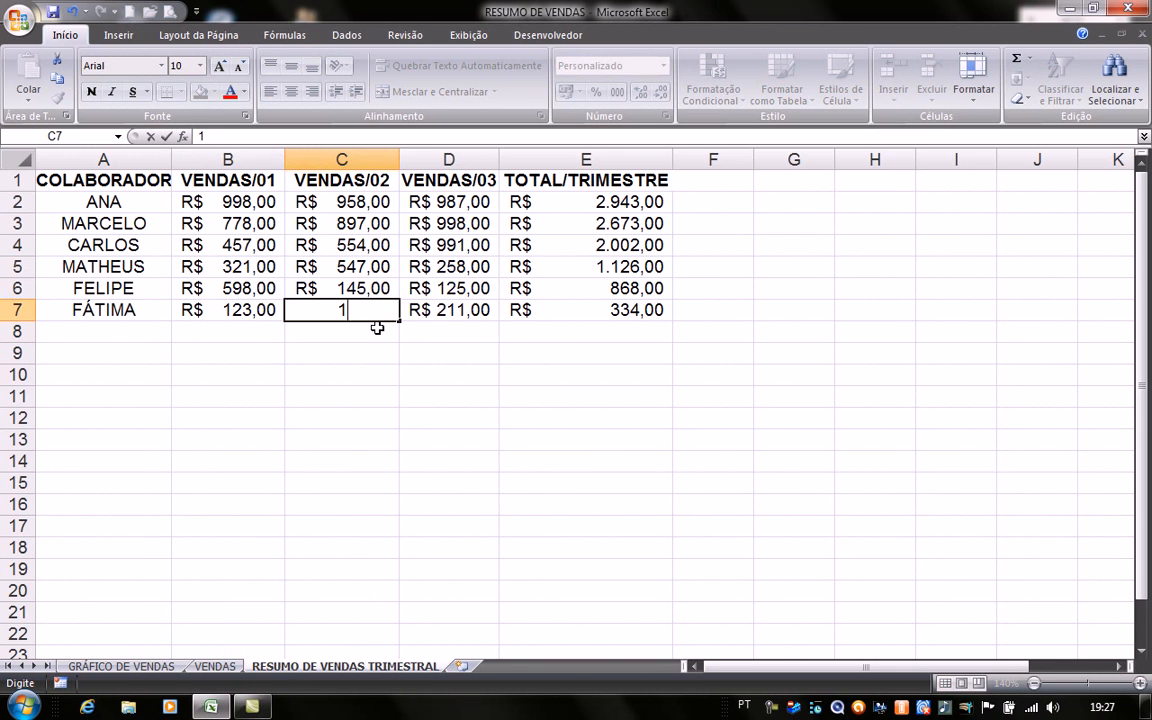
{"action": "key", "text": "Return"}
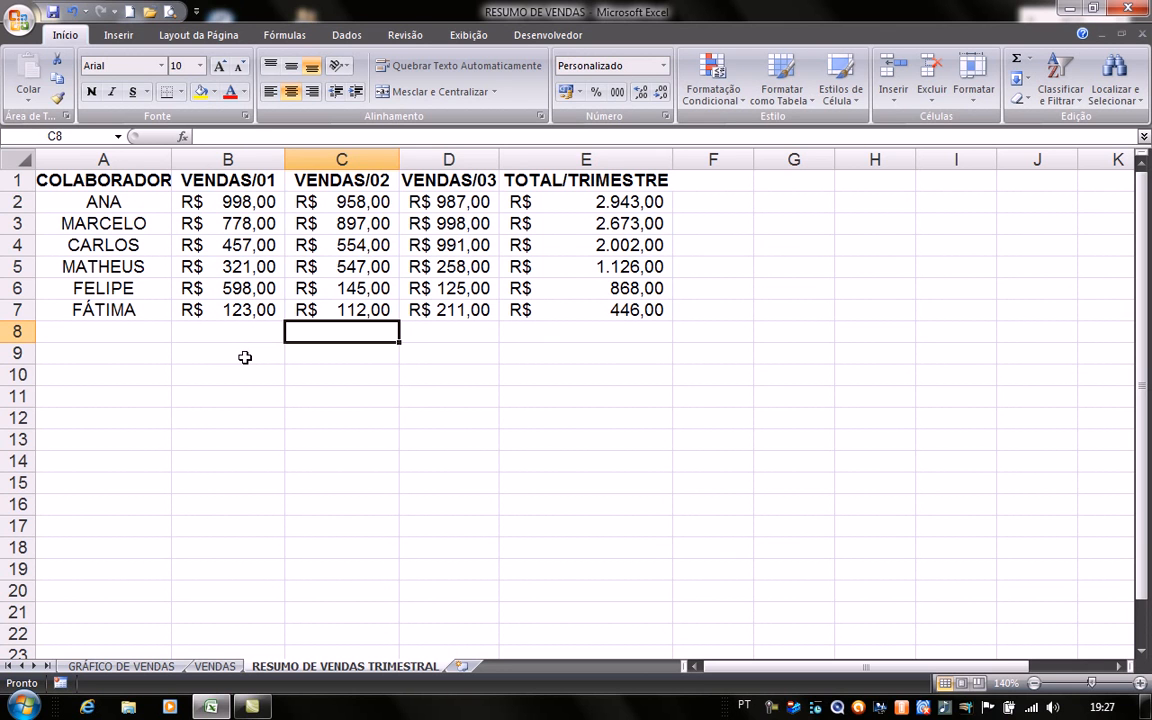
Insert a 3D column chart with the series arranged in depth from the data in A1:D7.
{"action": "left_click", "coordinate": [88, 179]}
{"action": "left_click_drag", "start_coordinate": [88, 179], "coordinate": [448, 313]}
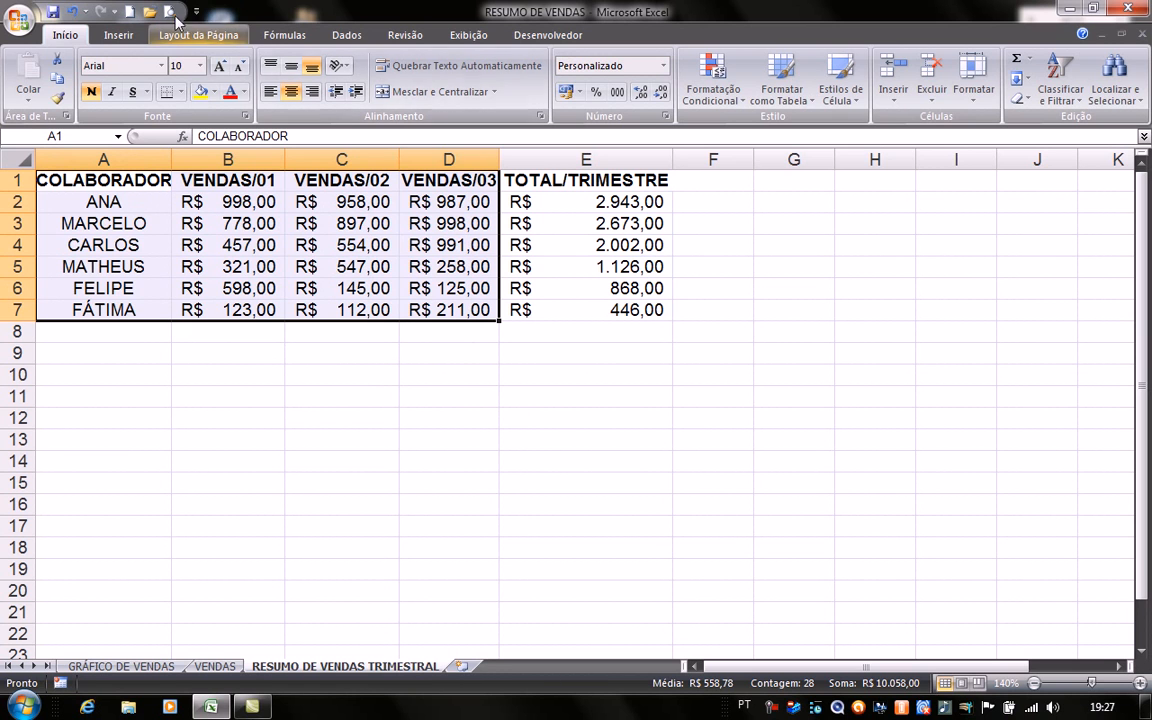
{"action": "left_click", "coordinate": [120, 38]}
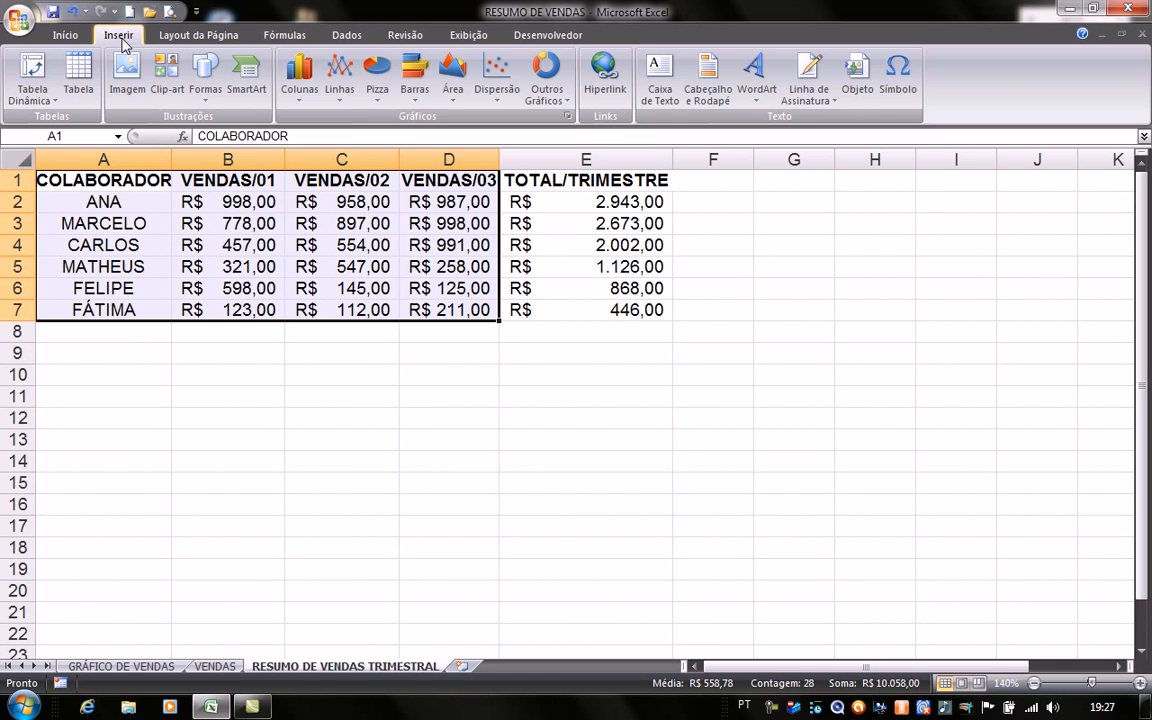
{"action": "left_click", "coordinate": [300, 80]}
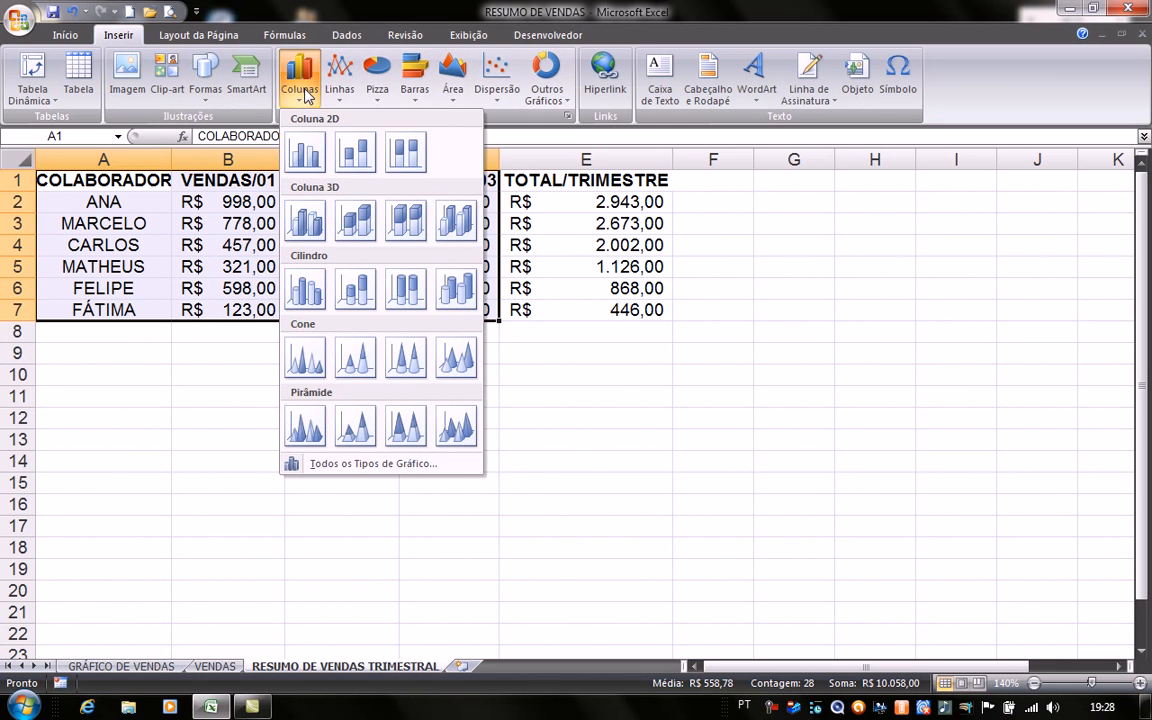
{"action": "left_click", "coordinate": [452, 222]}
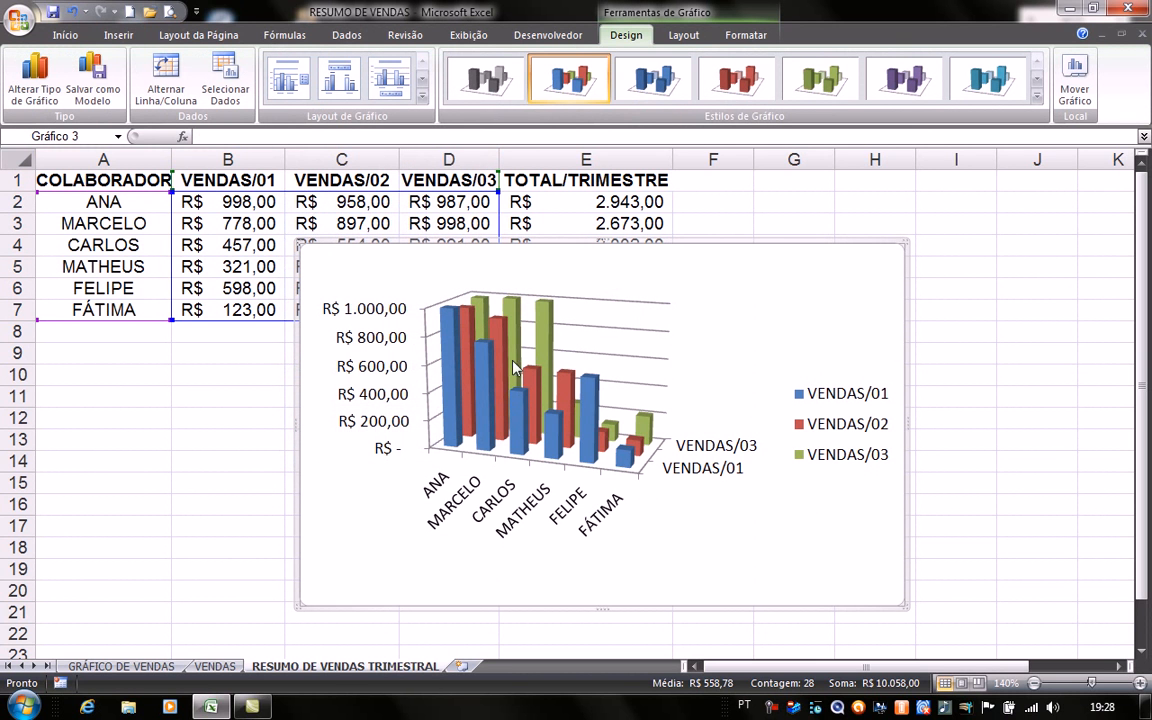
Move the 3D column chart to a new chart sheet named COMPARAÇÃO.
{"action": "left_click", "coordinate": [1070, 88]}
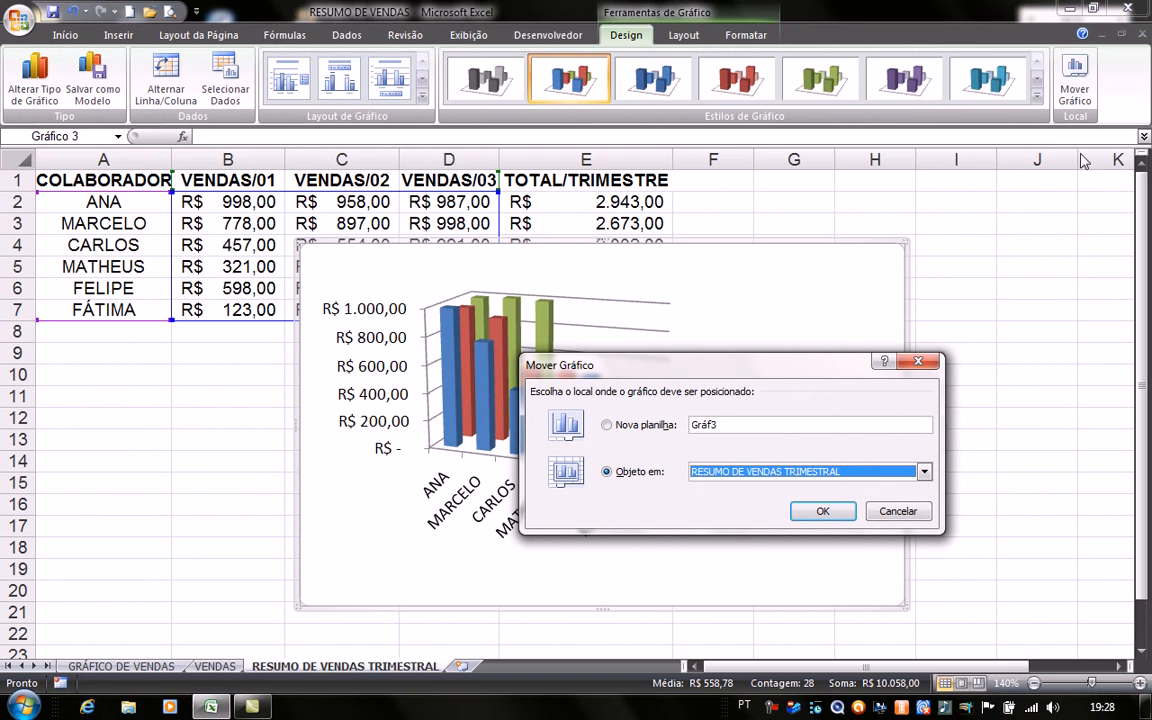
{"action": "left_click", "coordinate": [618, 428]}
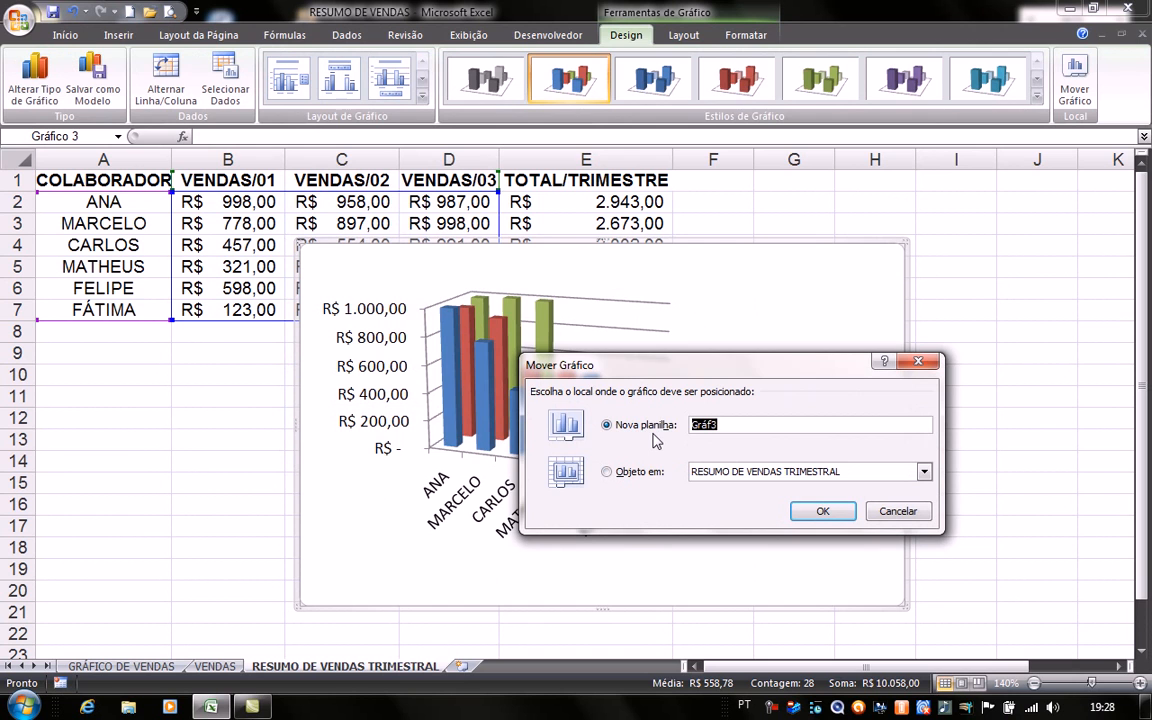
{"action": "type", "text": "CO"}
{"action": "left_click", "coordinate": [820, 511]}
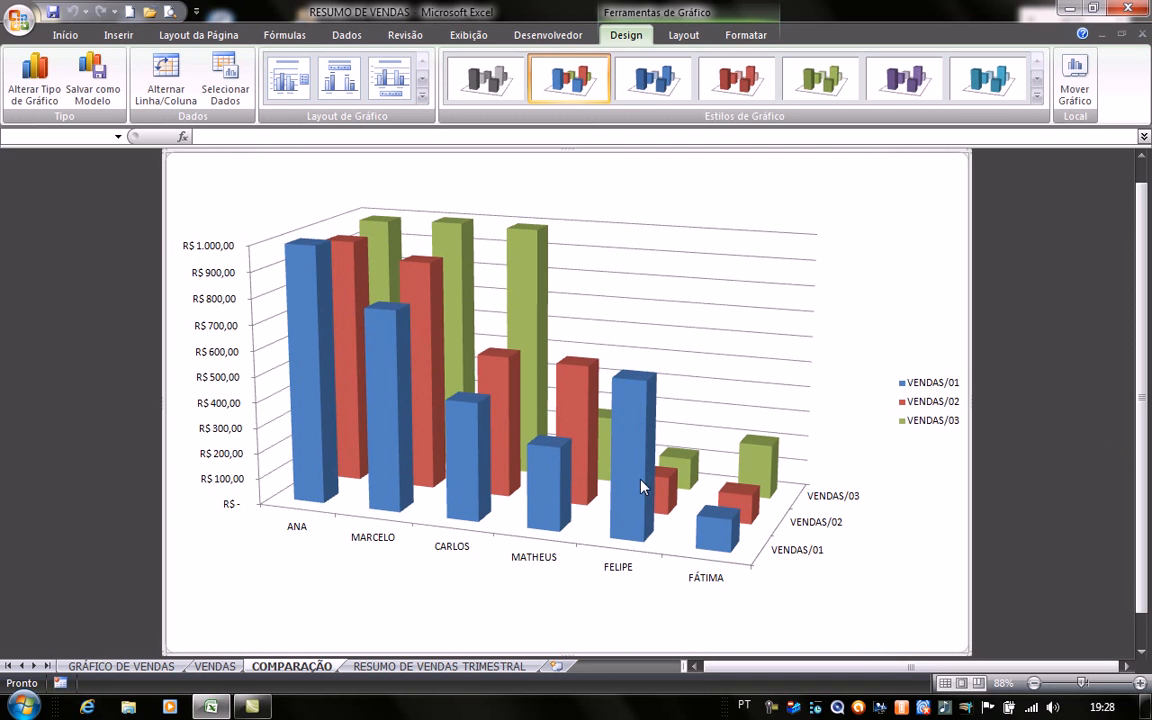
Check the monthly sales values of the last two employees' columns in the 3D comparison chart.
{"action": "mouse_move", "coordinate": [636, 400]}
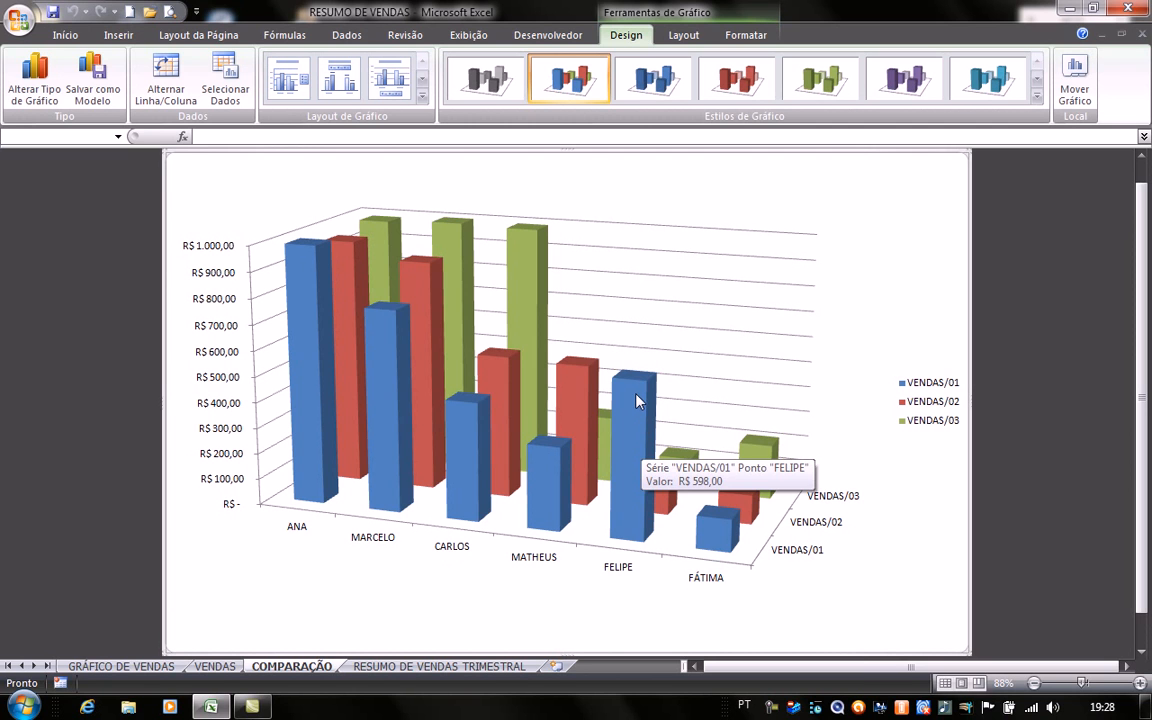
{"action": "mouse_move", "coordinate": [672, 494]}
{"action": "mouse_move", "coordinate": [688, 473]}
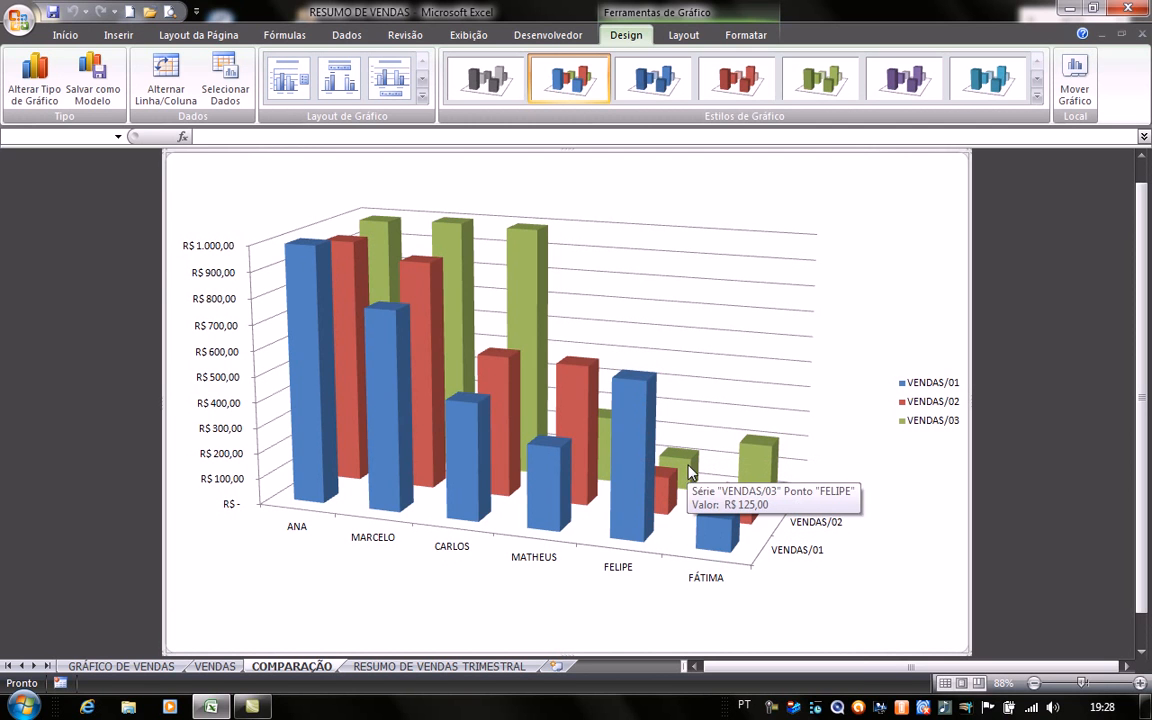
{"action": "mouse_move", "coordinate": [735, 523]}
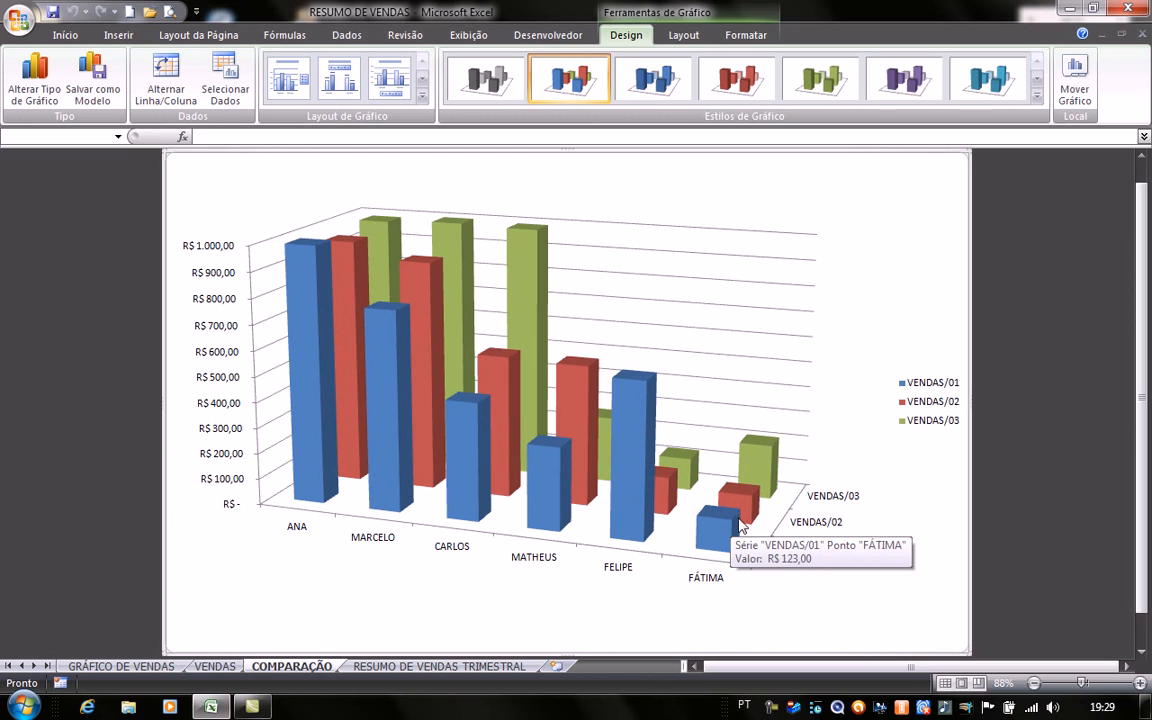
{"action": "mouse_move", "coordinate": [763, 488]}
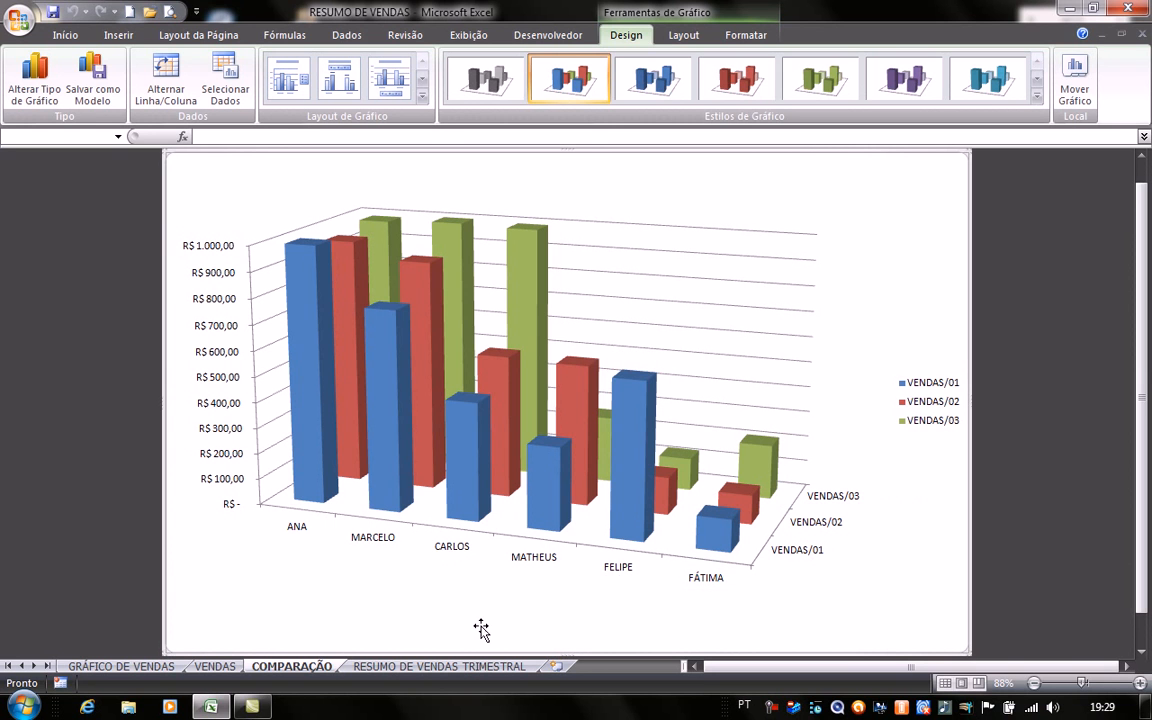
Return to the RESUMO DE VENDAS TRIMESTRAL sheet, deselecting the table by selecting cell D14, and minimize the workbook window.
{"action": "left_click", "coordinate": [465, 667]}
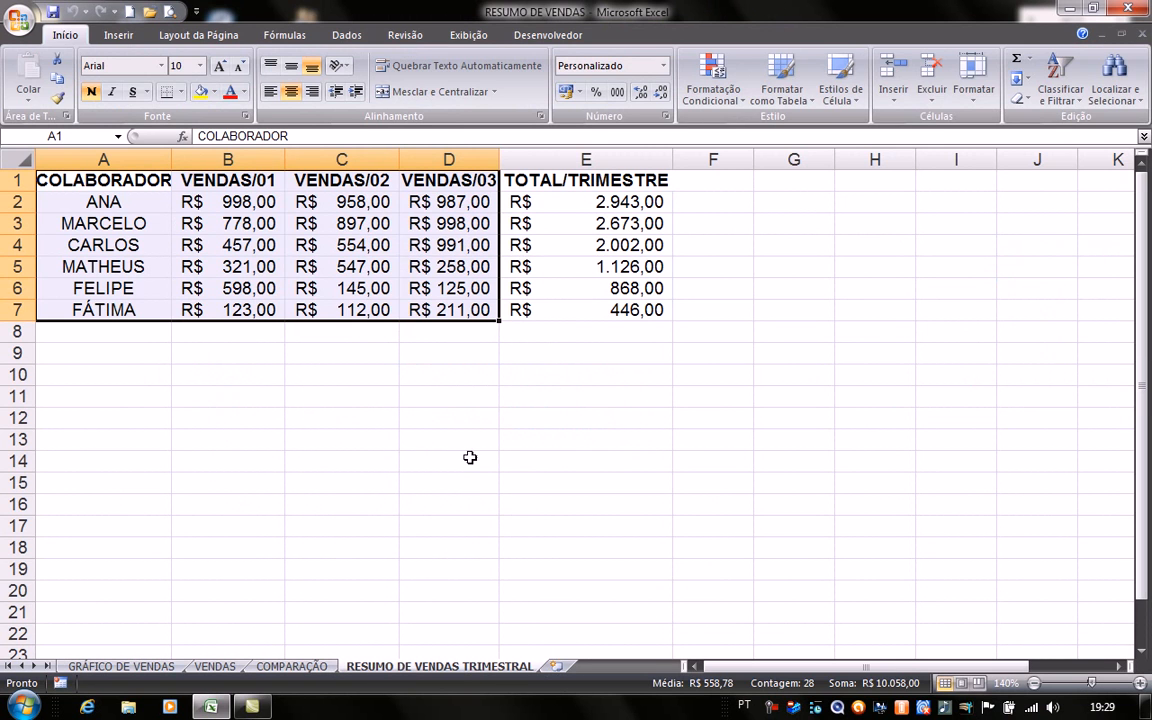
{"action": "left_click", "coordinate": [470, 460]}
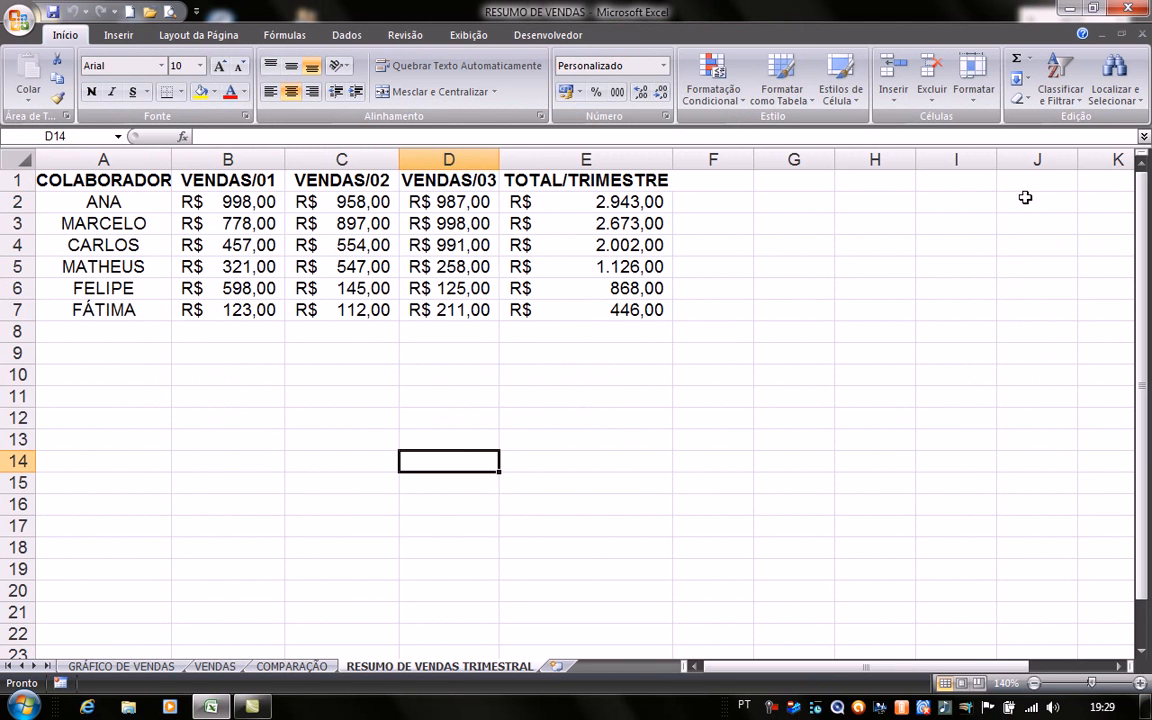
{"action": "left_click", "coordinate": [1068, 12]}
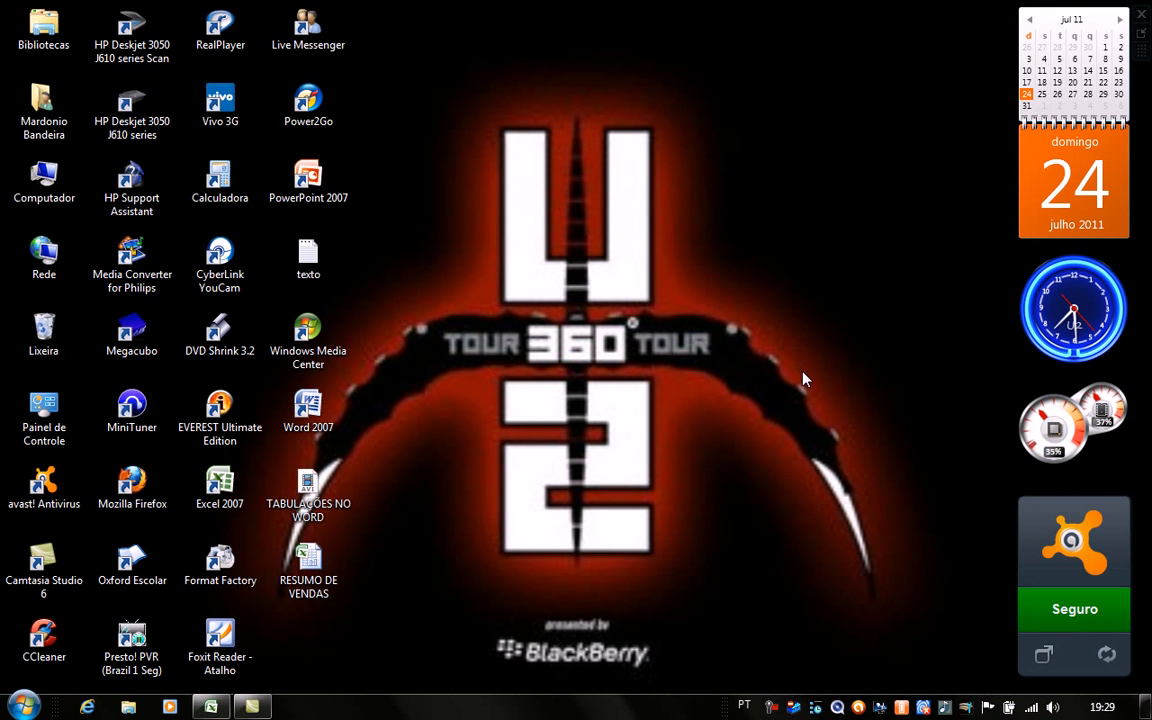